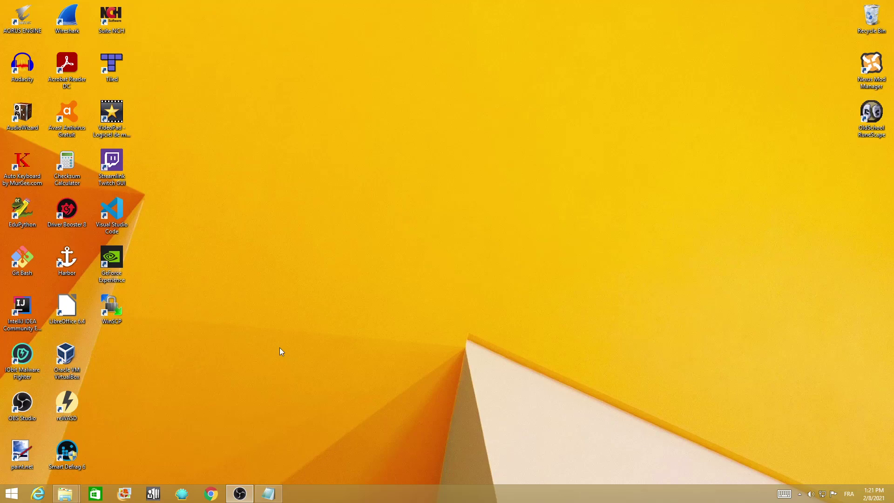
Open the %localappdata% folder from the Run dialog
key(super+r)
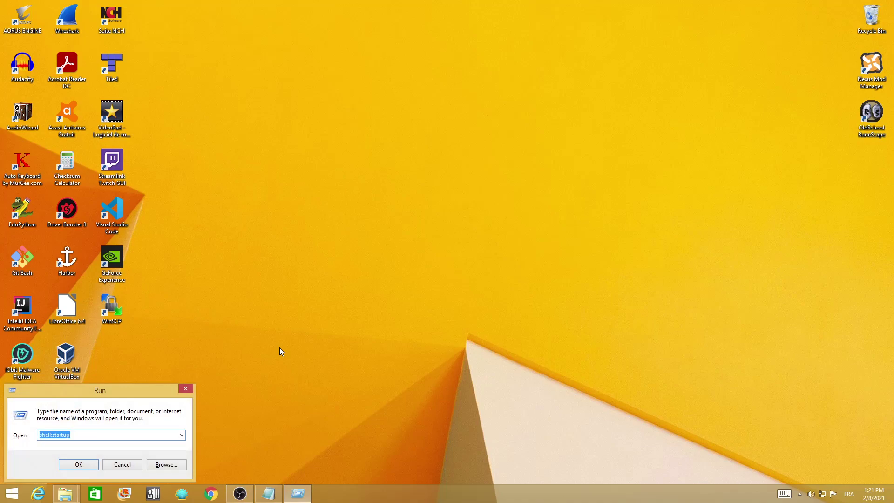
text(%)
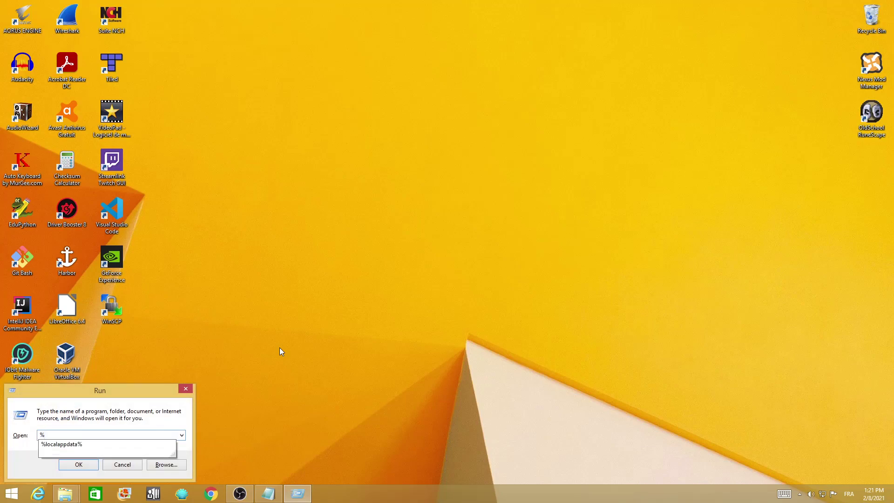
text(localappdata%)
key(Return)
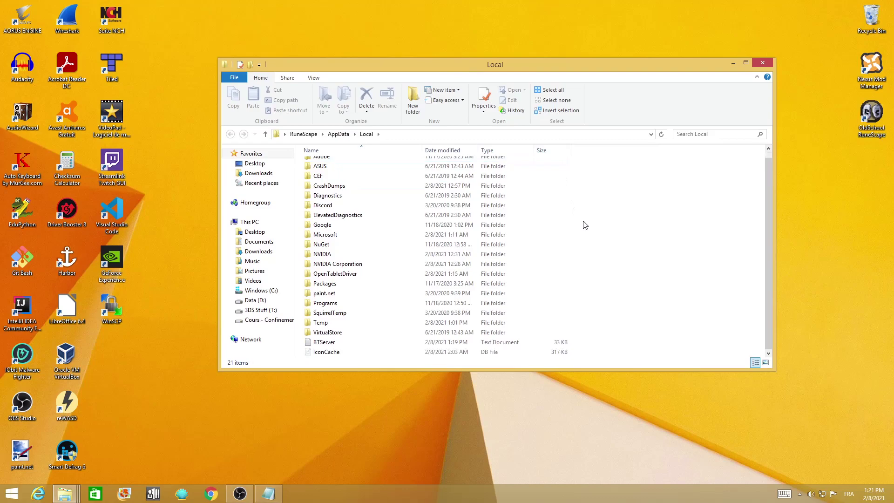
Move the OpenTabletDriver folder onto the Desktop, replacing settings.json, then put the Explorer window away
click(359, 276)
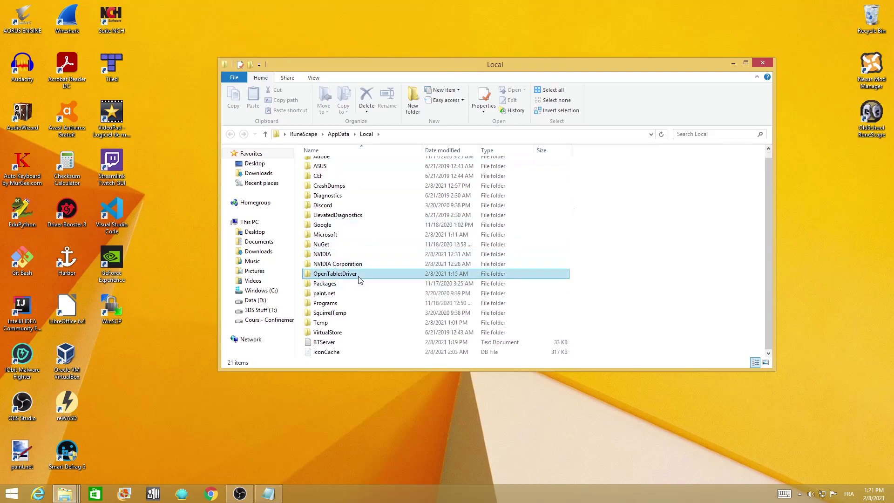
drag(353, 280, 43, 154)
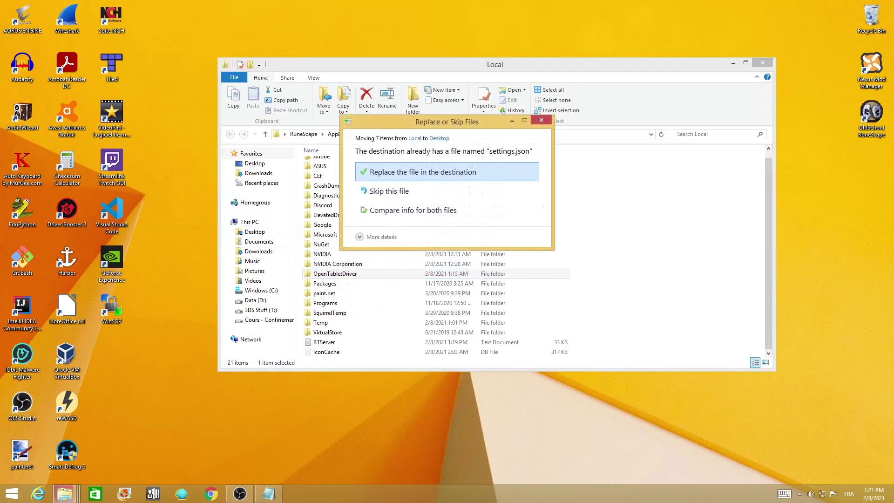
click(438, 173)
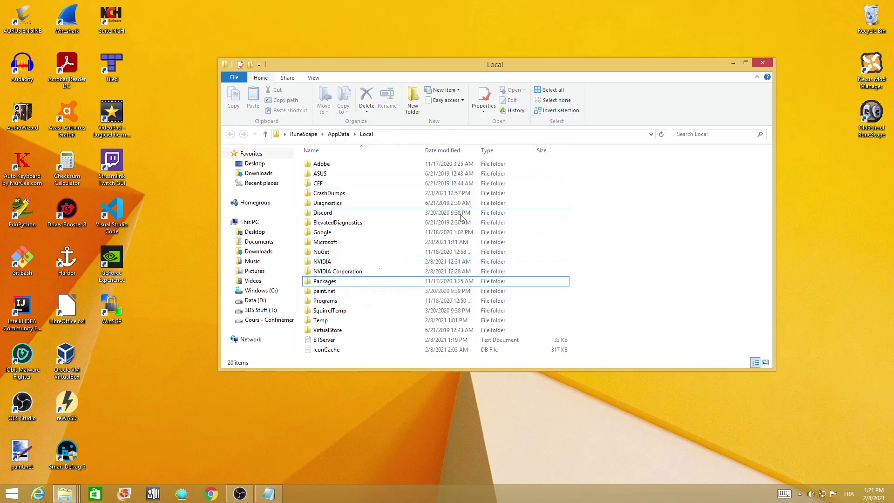
click(733, 64)
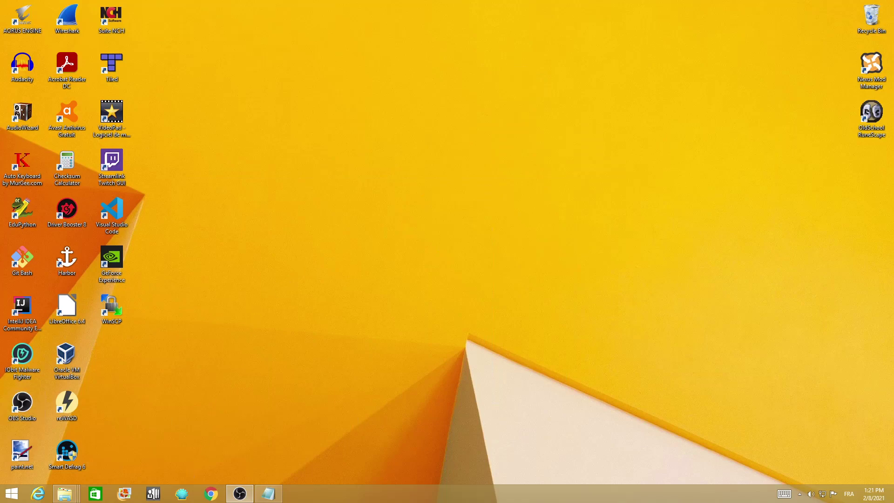
Launch Chrome and look over the OpenTabletDriver Tablet Support project board on GitHub
click(211, 493)
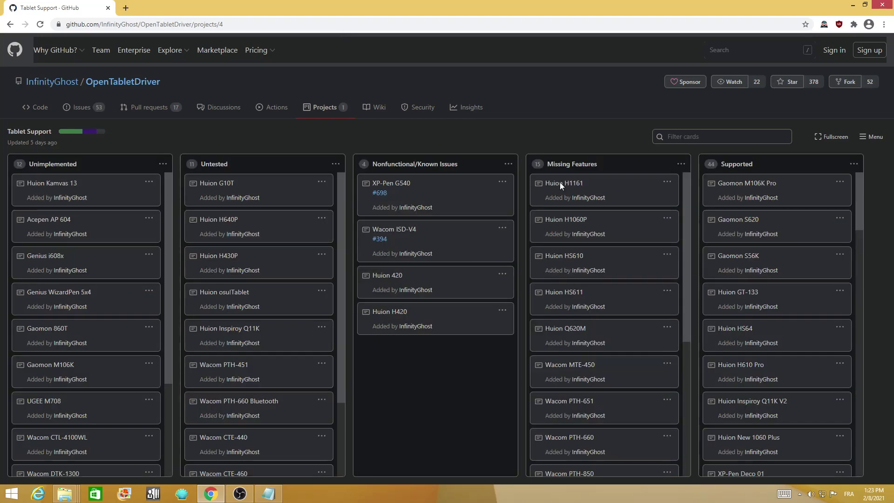
scroll(681, 383, down, 5)
scroll(678, 208, up, 5)
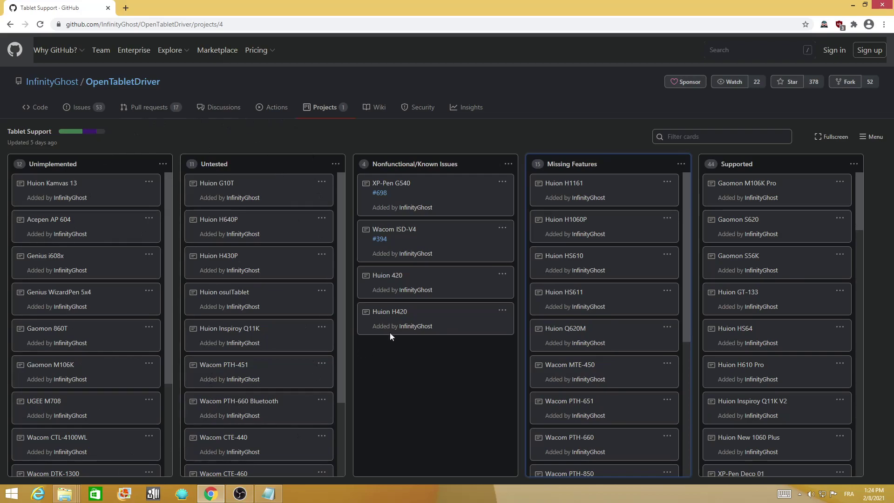
drag(337, 356, 331, 279)
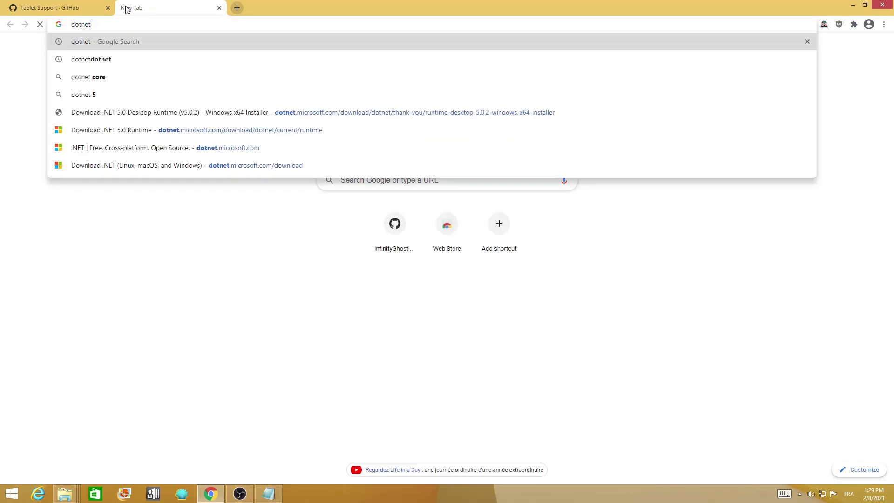
Search dotnet and download the .NET 5.0 Desktop Runtime 5.0.2 Windows x64 installer
key(Return)
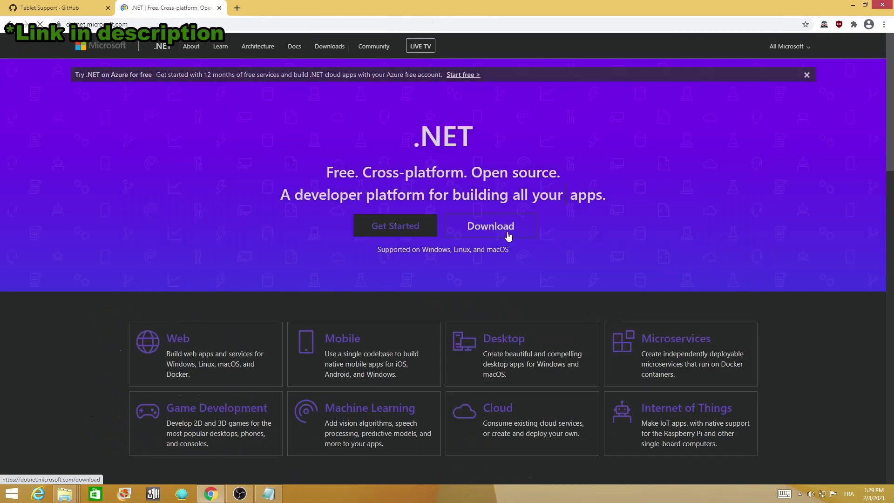
click(508, 237)
drag(175, 328, 238, 328)
scroll(235, 354, down, 1)
click(236, 369)
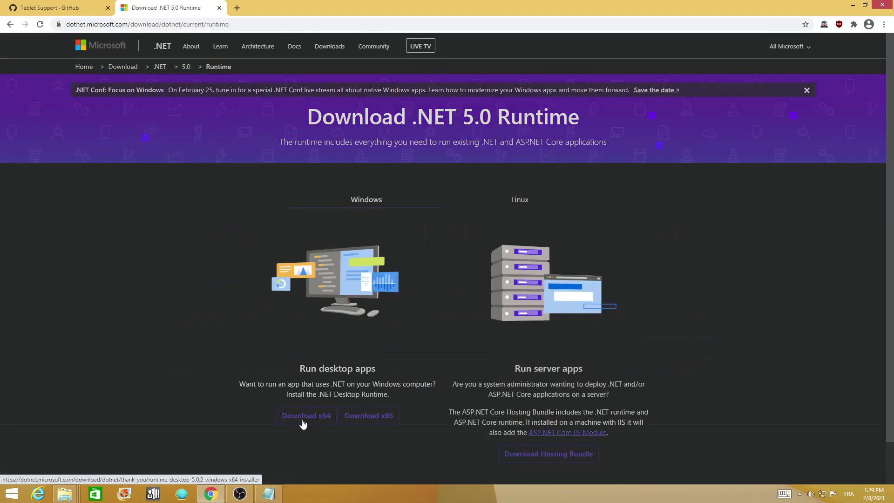
click(303, 416)
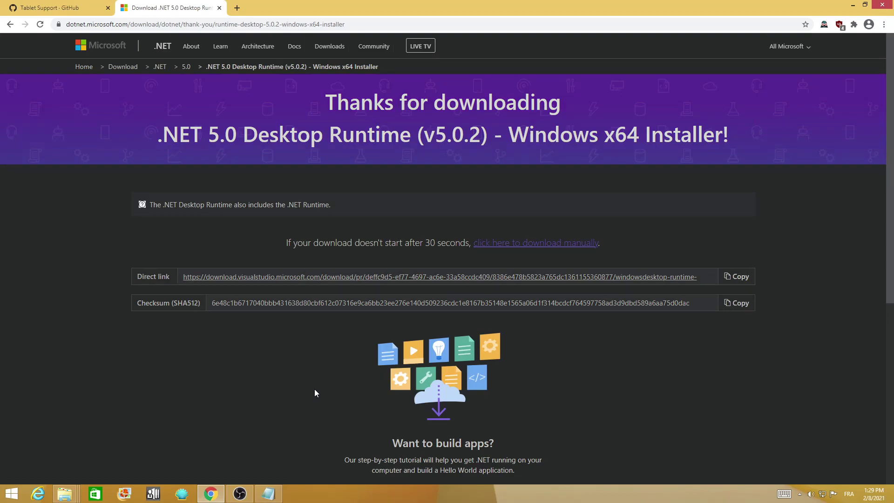
scroll(315, 390, down, 5)
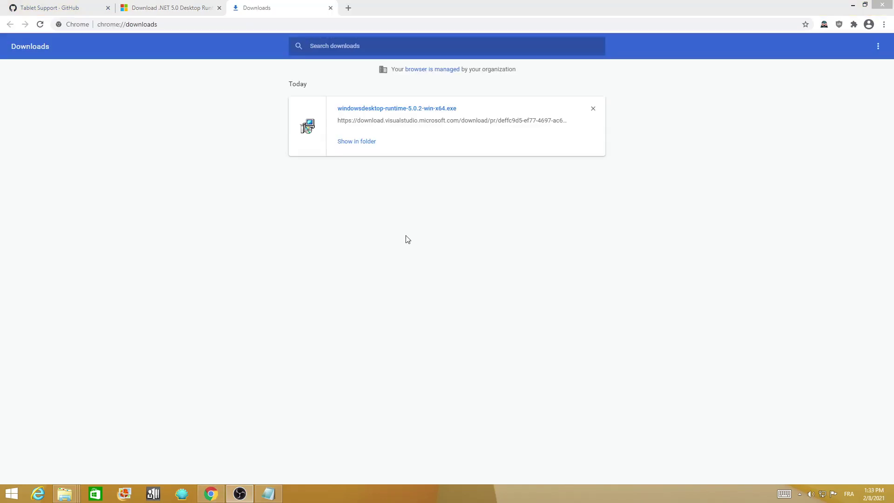
Run windowsdesktop-runtime-5.0.2-win-x64.exe, then return to the OpenTabletDriver repository's Code page
click(410, 110)
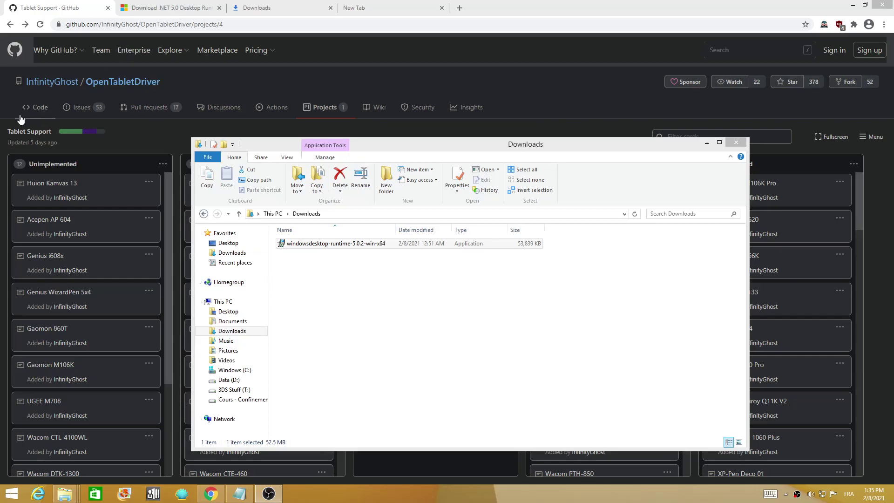
click(148, 108)
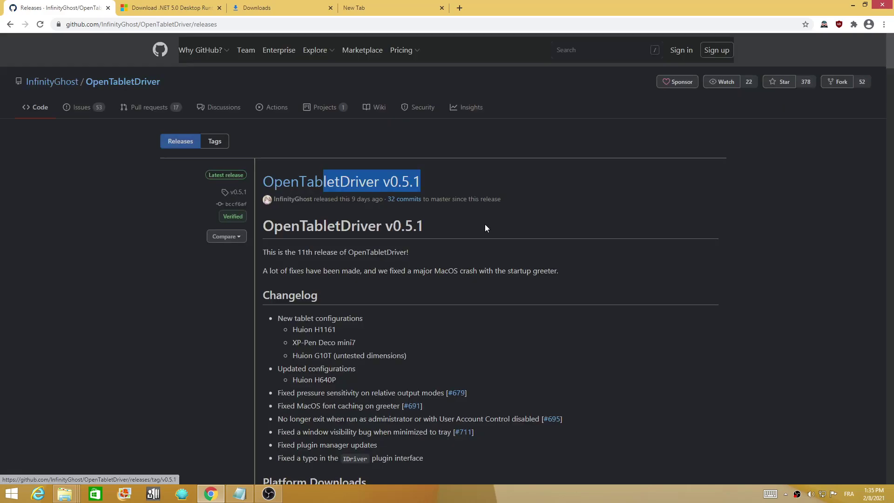
Expand the v0.5.1 Assets list and download OpenTabletDriver.win-x64.zip
scroll(381, 270, down, 4)
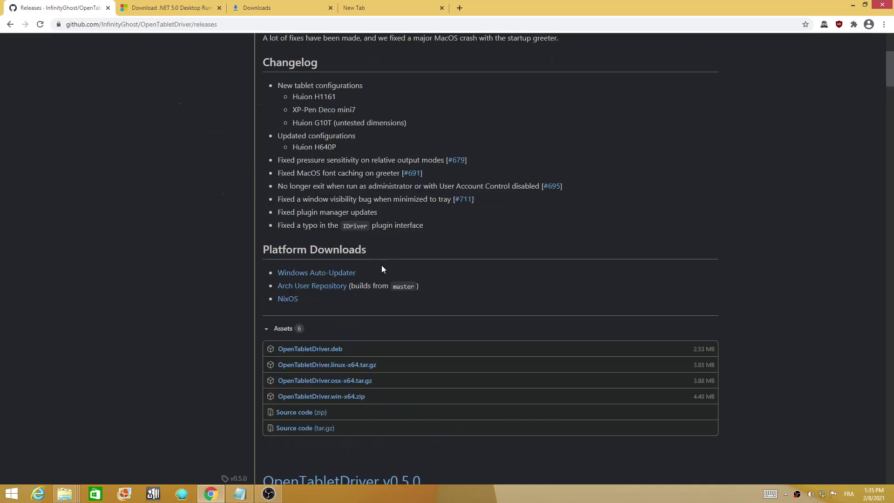
click(266, 329)
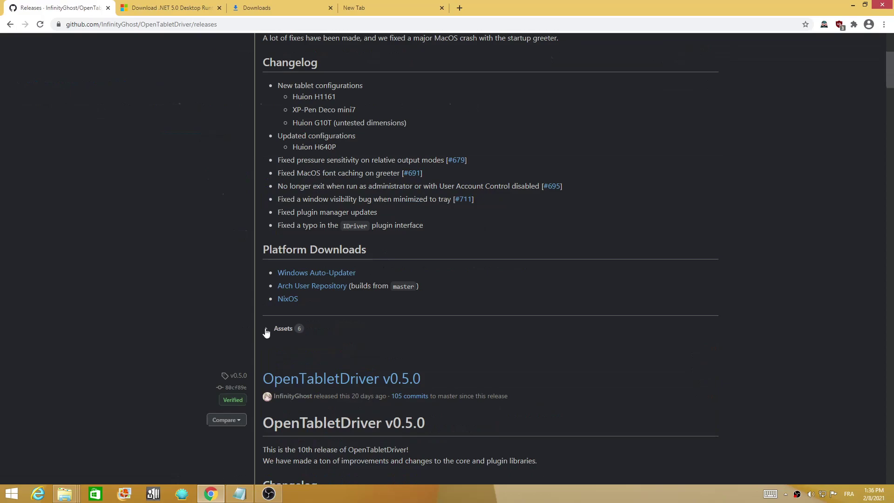
click(266, 330)
scroll(244, 302, down, 2)
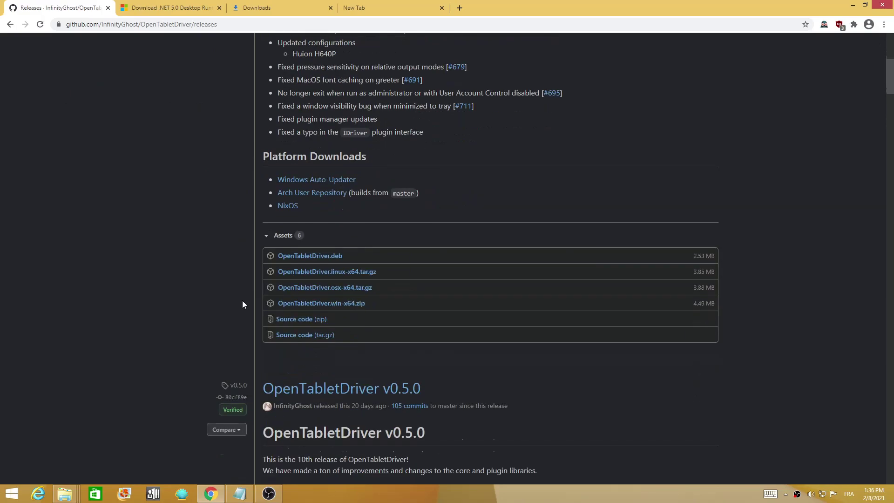
click(308, 304)
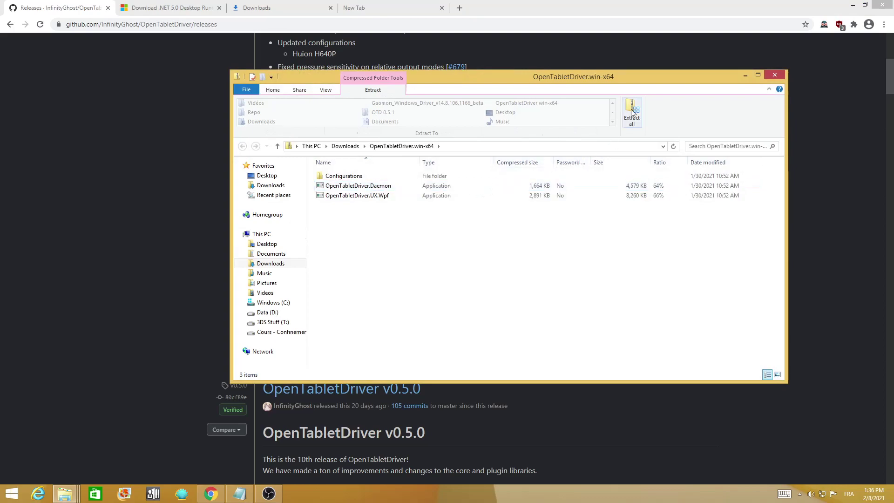
Extract OpenTabletDriver.win-x64 into Downloads and launch OpenTabletDriver.UX.Wpf, allowing the unrecognised app
click(632, 112)
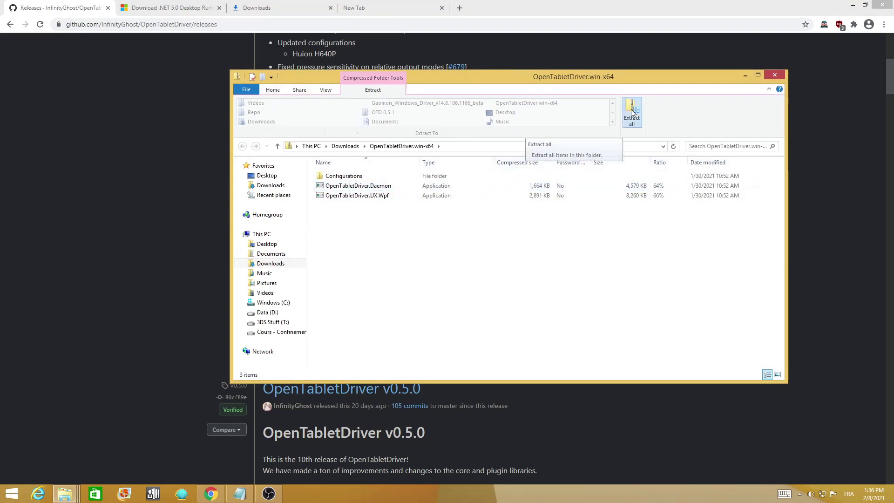
click(529, 337)
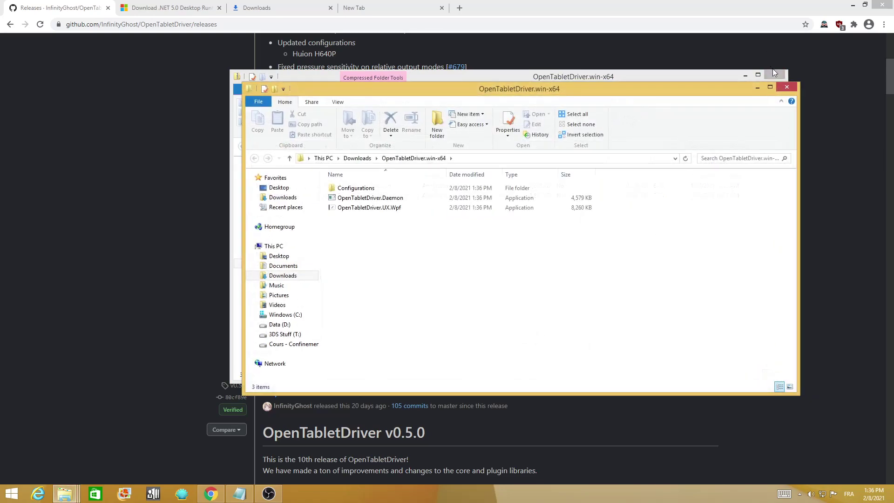
click(775, 74)
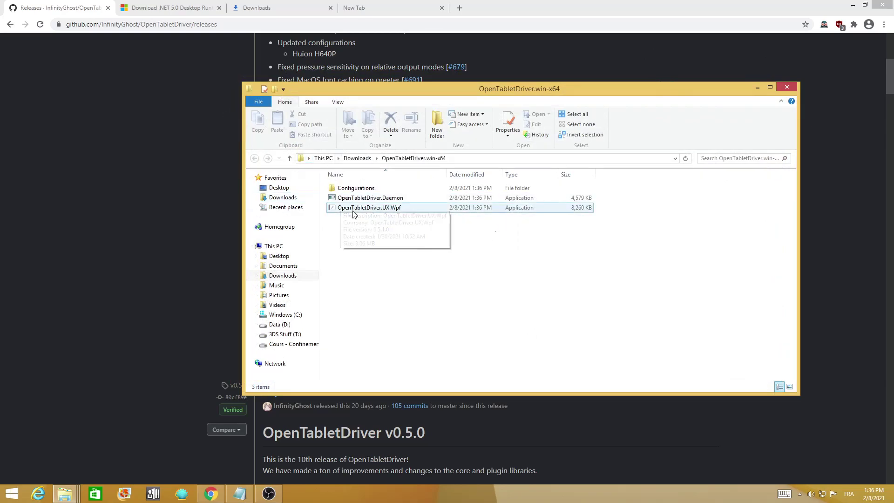
double_click(376, 210)
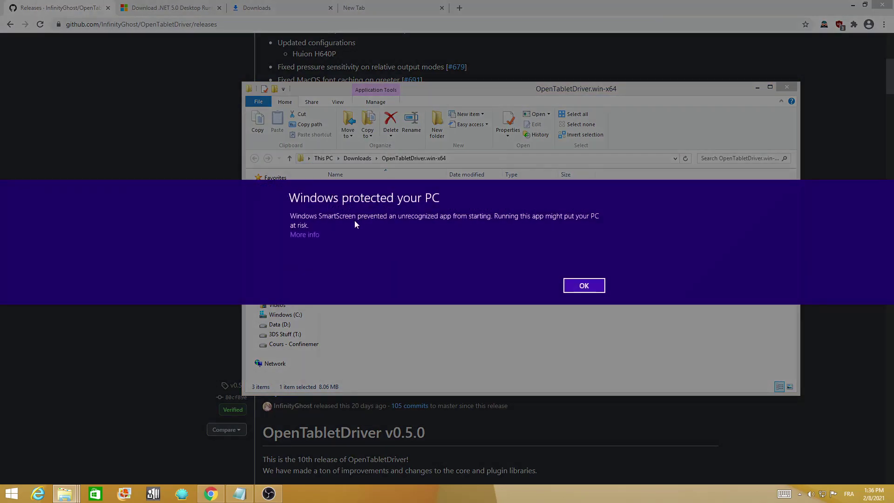
click(318, 235)
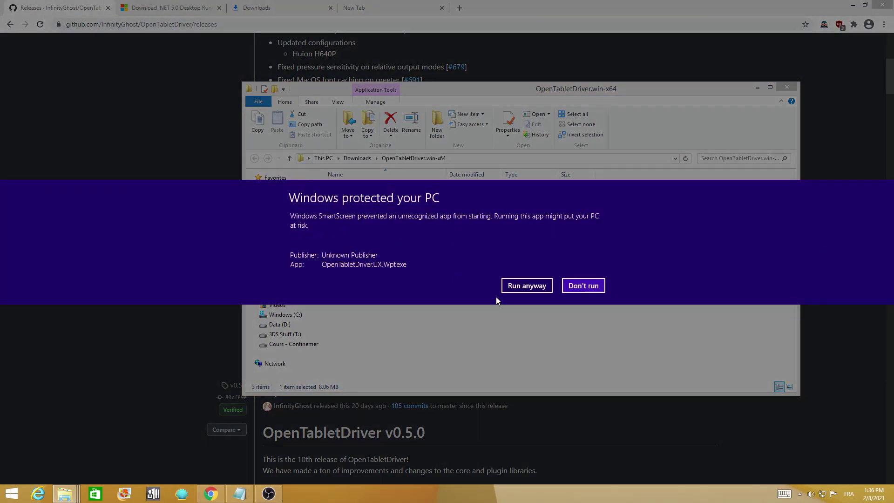
Confirm Run anyway, page through the OpenTabletDriver Guide, and close it
click(522, 281)
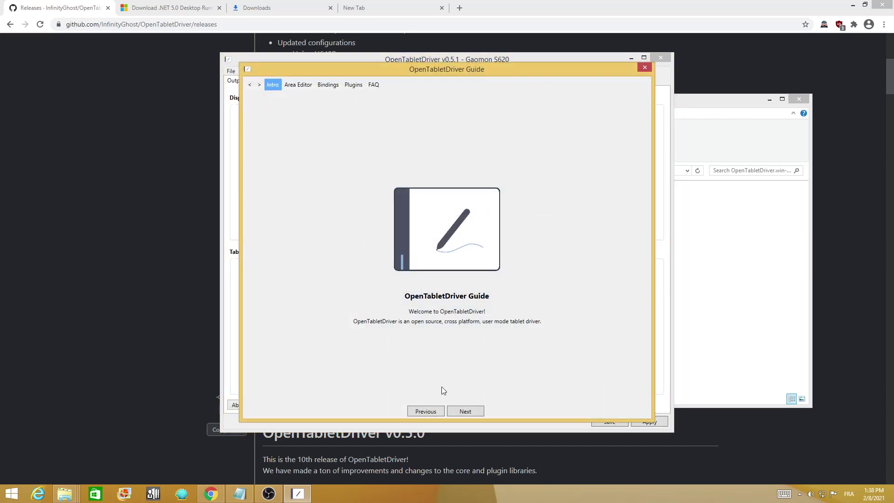
click(465, 411)
click(466, 412)
click(466, 411)
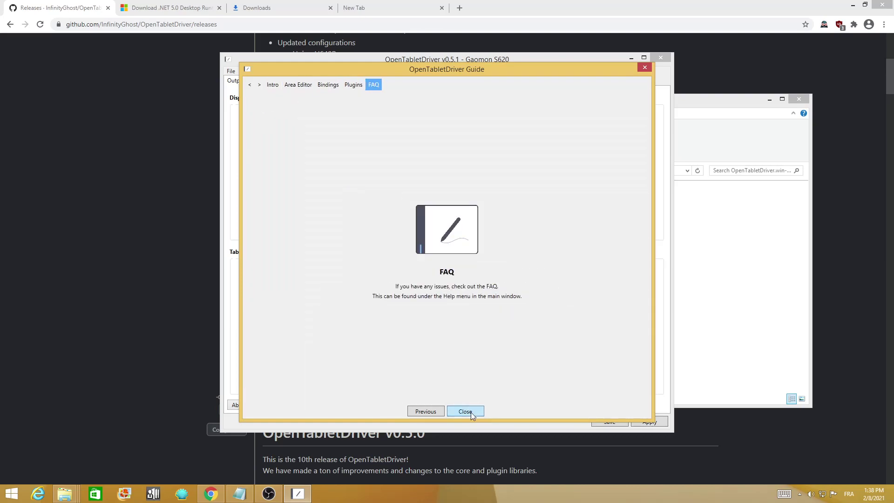
click(465, 412)
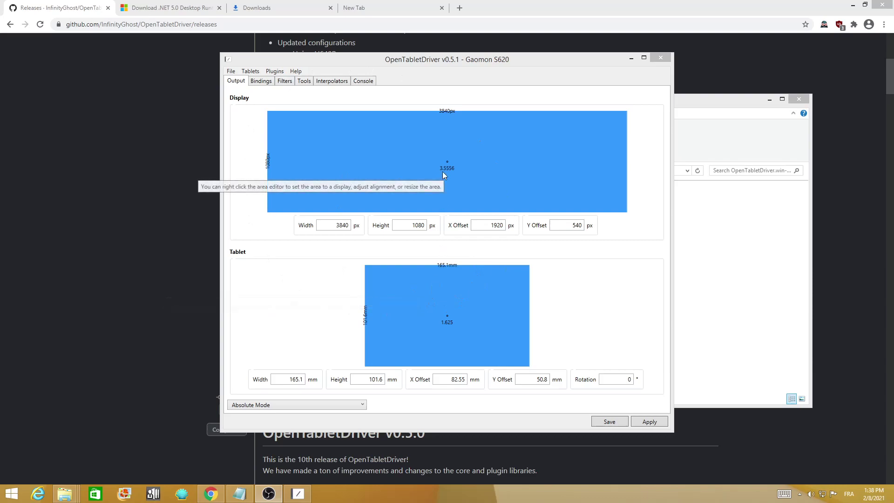
Map the display area to Display 2 and lock the tablet area's aspect ratio
right_click(431, 179)
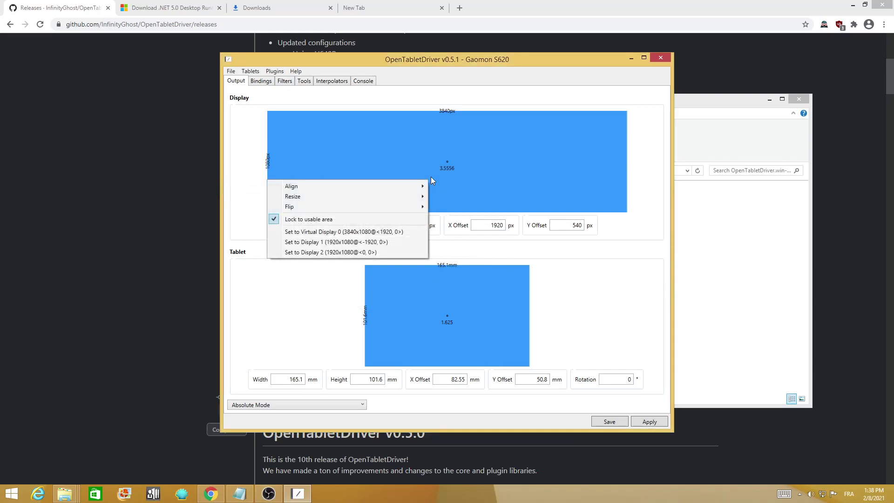
click(385, 253)
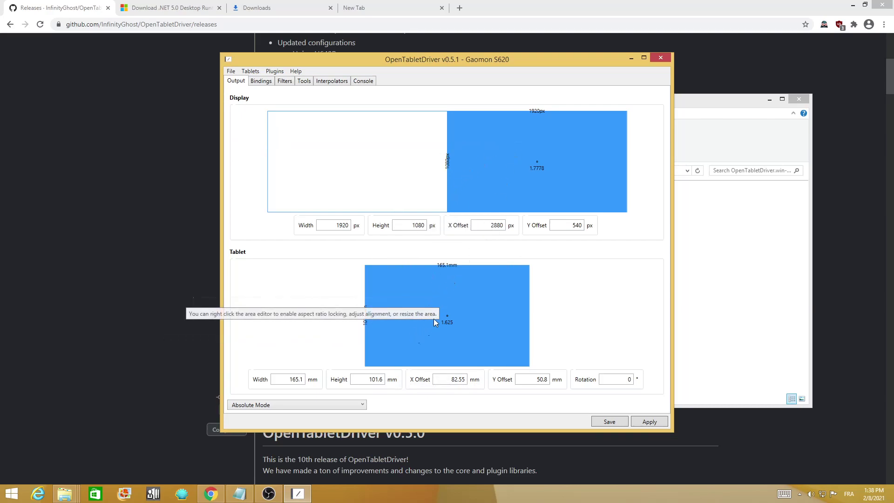
right_click(439, 307)
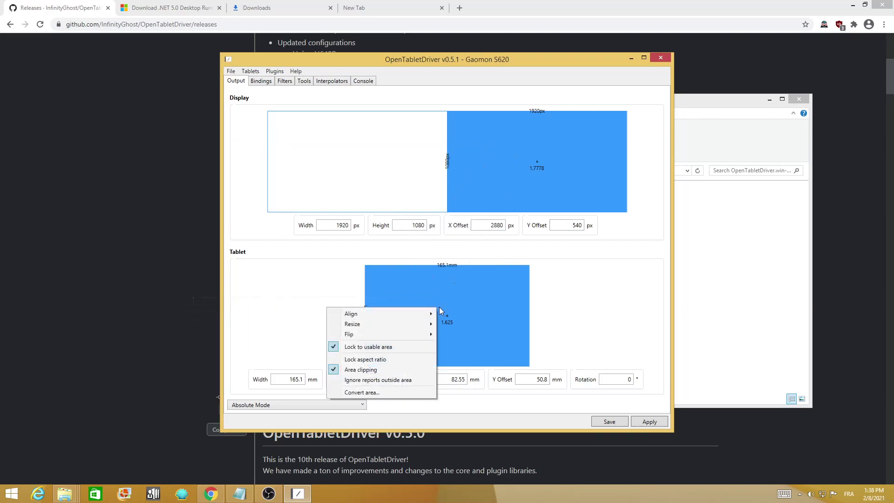
click(412, 359)
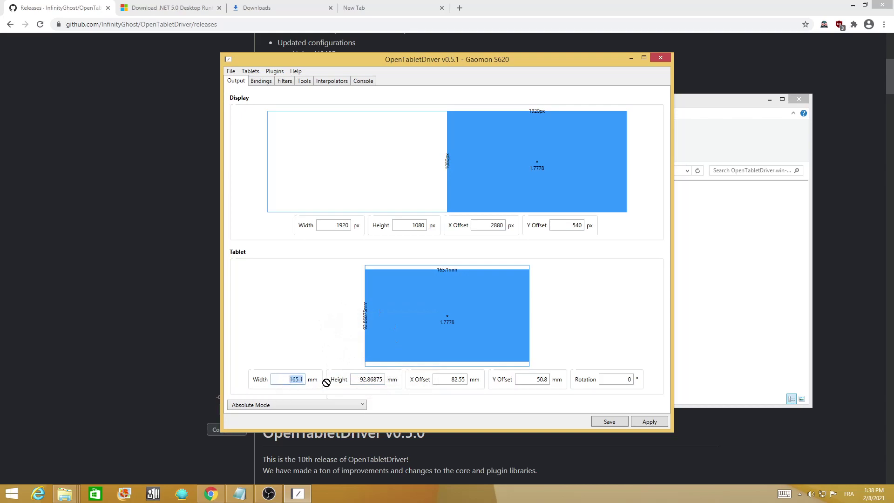
Set the tablet area width to 61 mm and drag it up and left
drag(276, 380, 321, 385)
text(61)
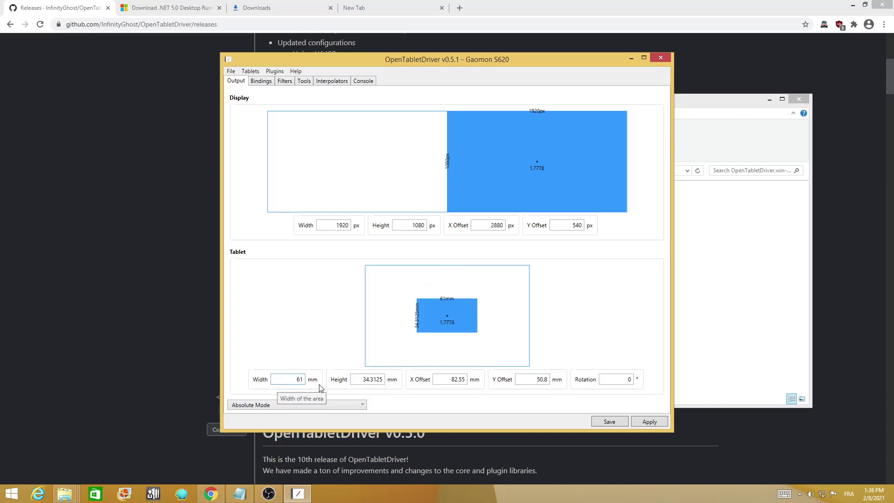
mouse_move(442, 300)
mouse_down()
mouse_move(416, 301)
mouse_move(448, 309)
mouse_up()
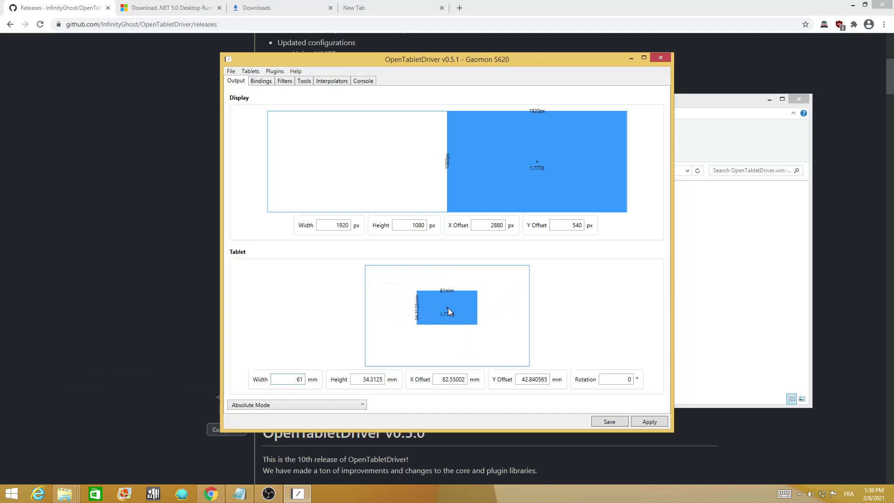
right_click(448, 309)
click(394, 390)
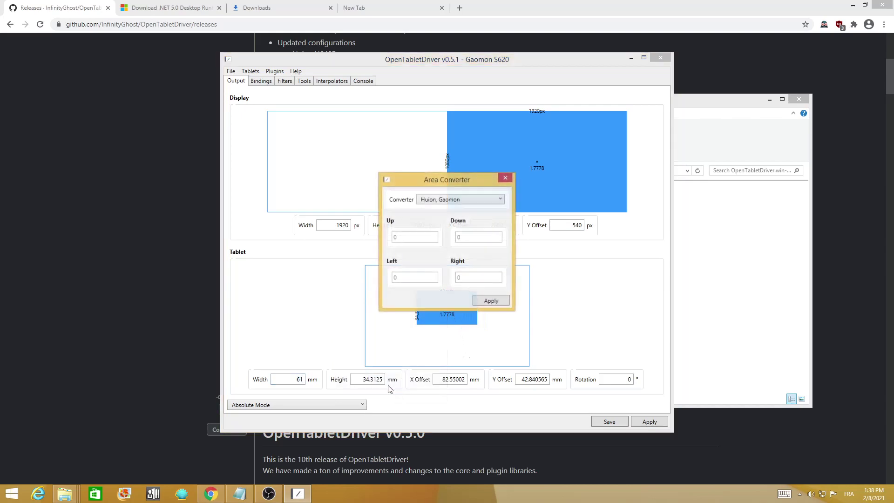
click(455, 200)
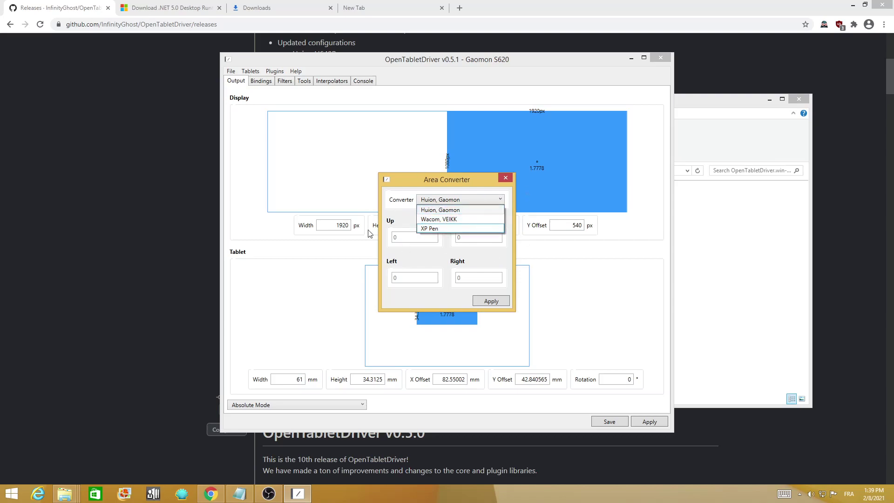
click(505, 179)
click(506, 180)
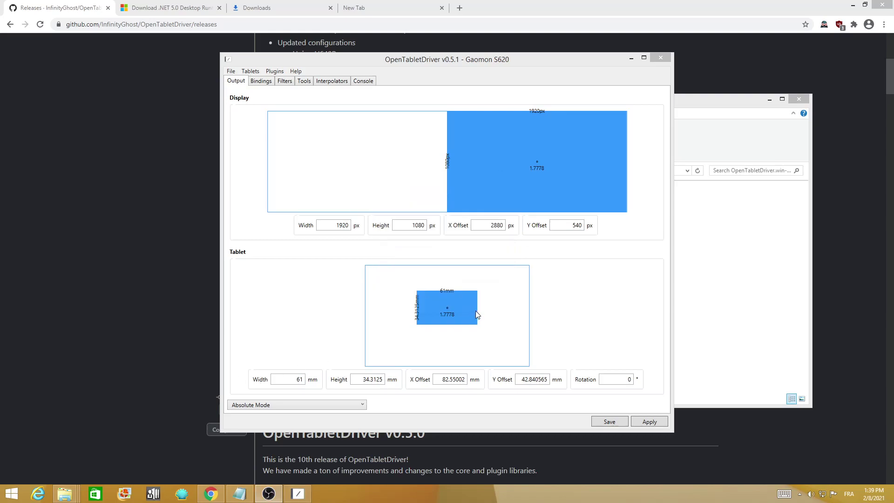
right_click(443, 317)
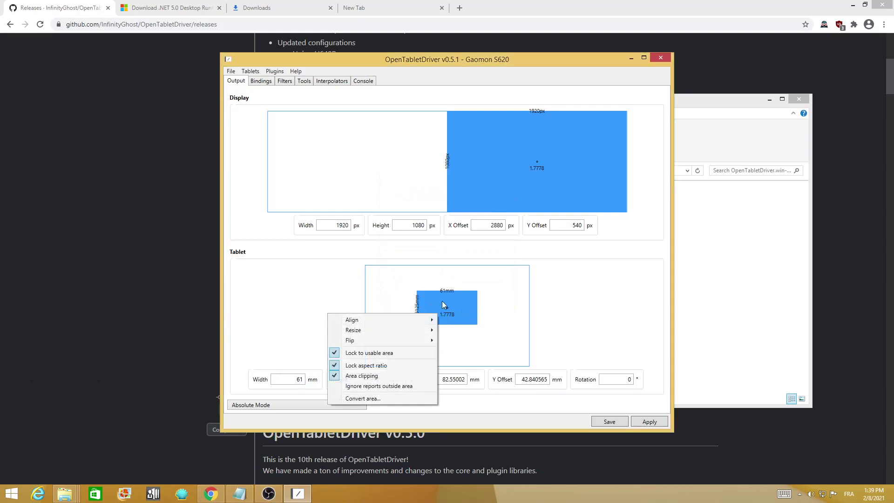
click(368, 399)
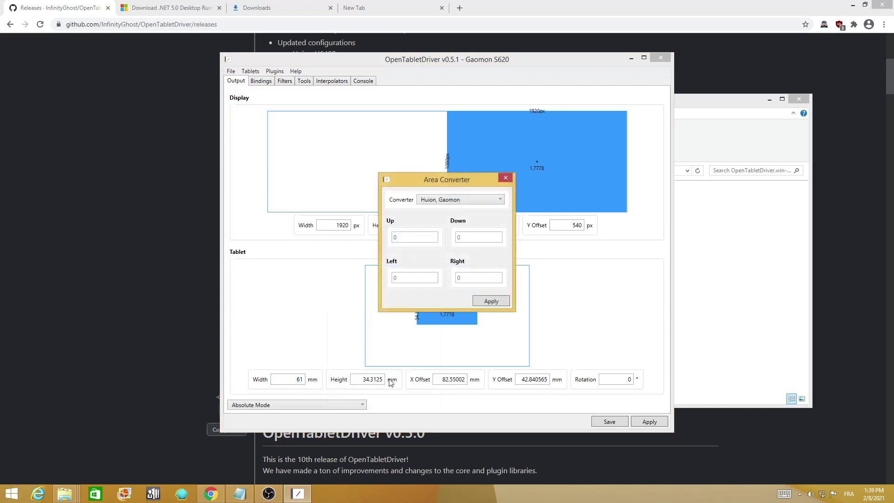
click(450, 201)
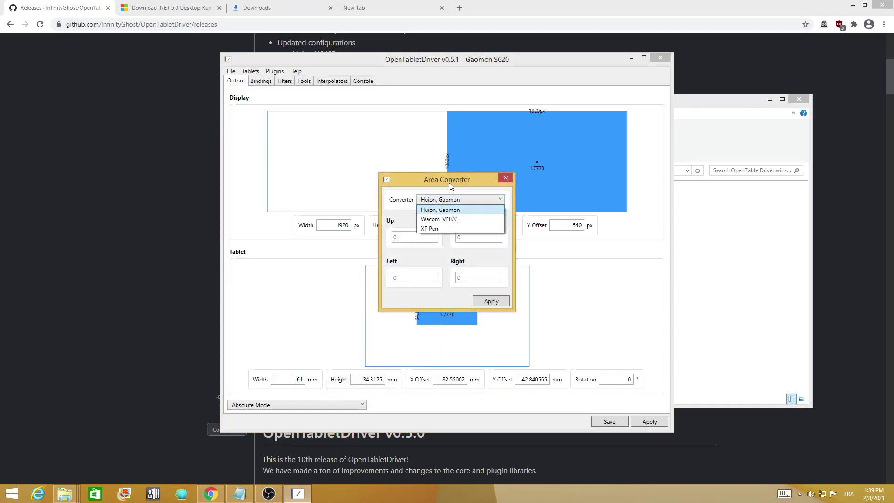
click(443, 209)
drag(443, 179, 414, 194)
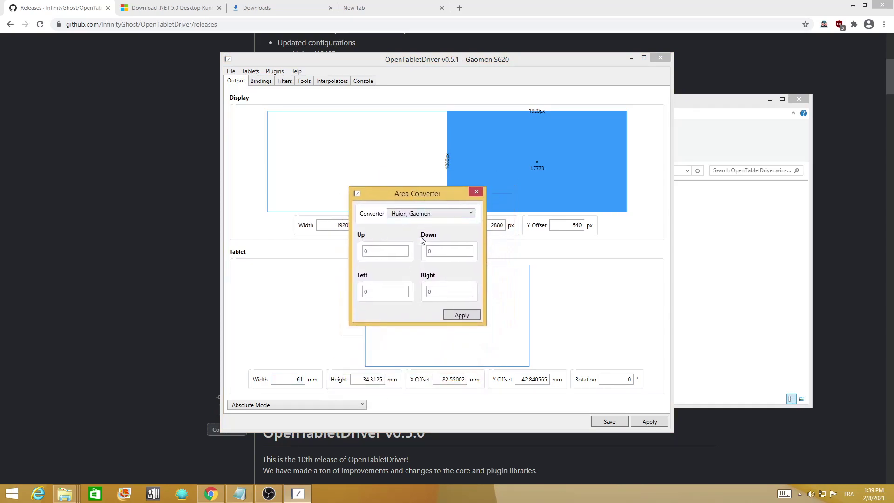
click(387, 251)
text(3232)
key(Tab)
text(32323)
key(Tab)
text(2323)
key(Tab)
text(3232)
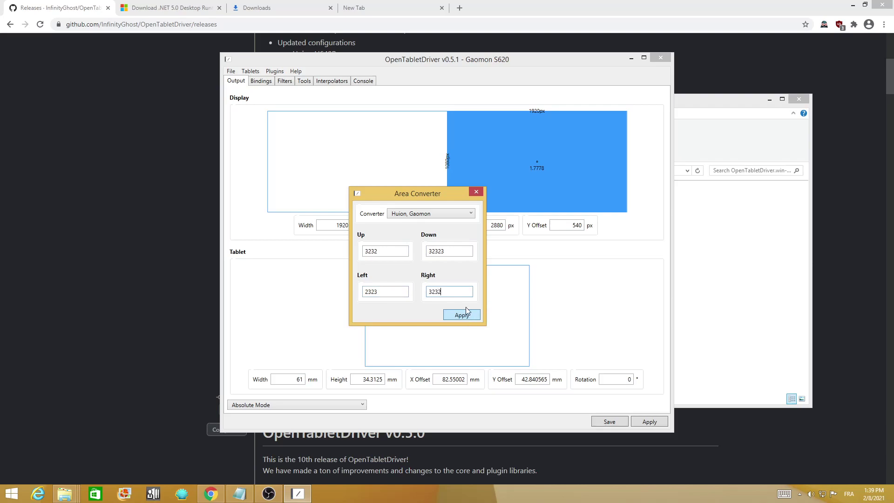
click(477, 192)
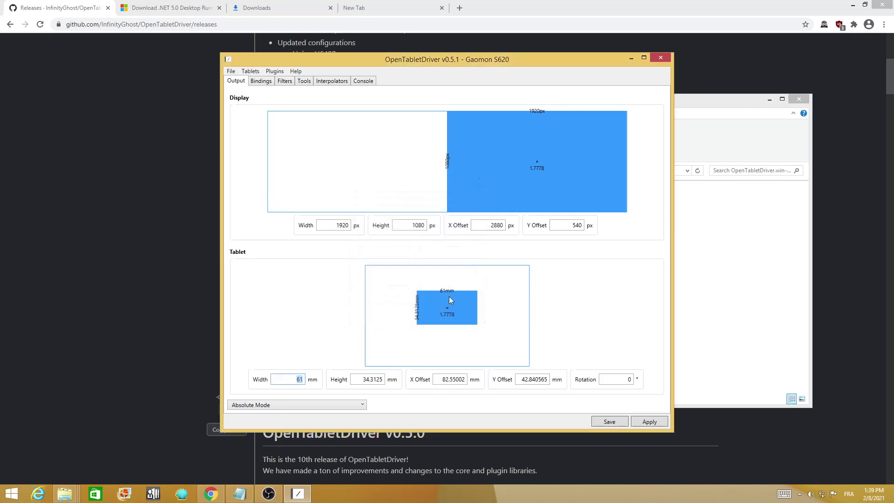
Place the tablet area in the top-left corner, reposition the screen area, then view Bindings
drag(446, 307, 398, 285)
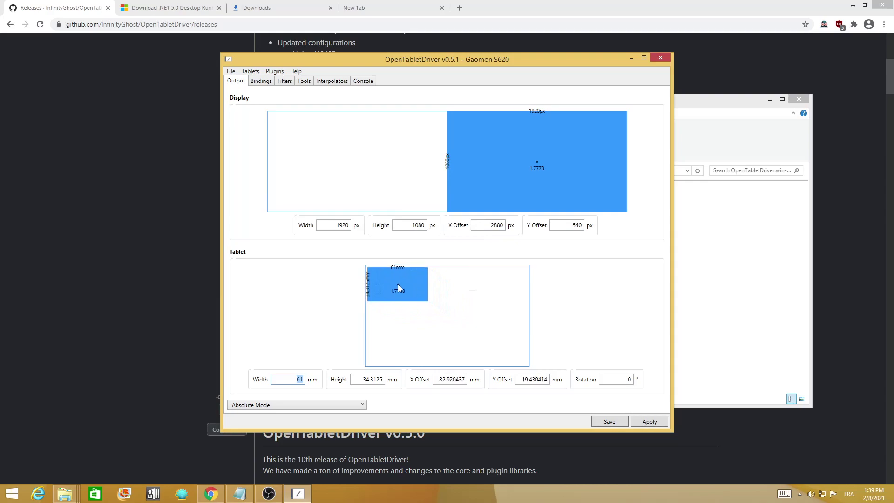
click(637, 422)
drag(427, 170, 534, 163)
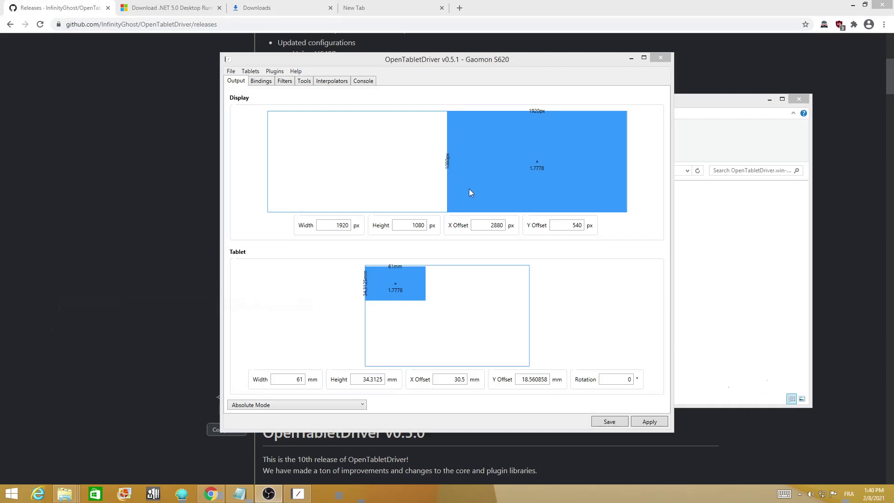
drag(470, 192, 610, 168)
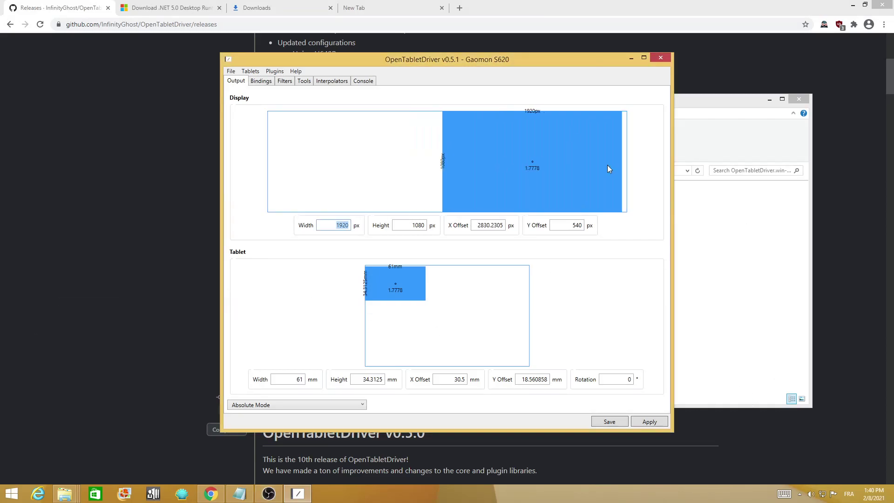
drag(528, 193, 667, 231)
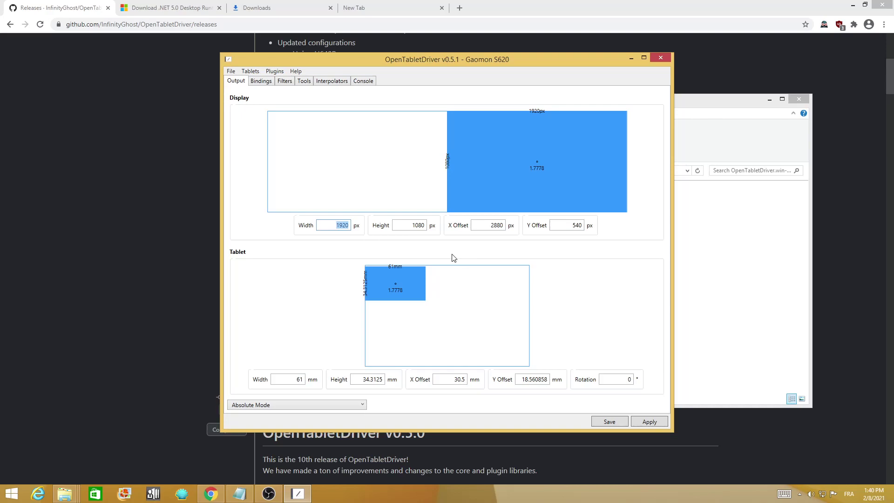
click(261, 82)
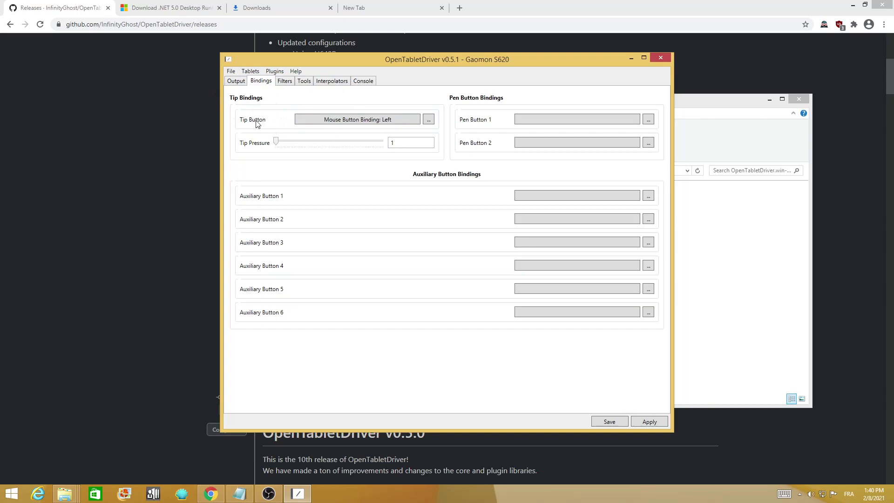
Clear the Tip Button's left-click binding and open the Binding Editor for Auxiliary Button 1
click(356, 120)
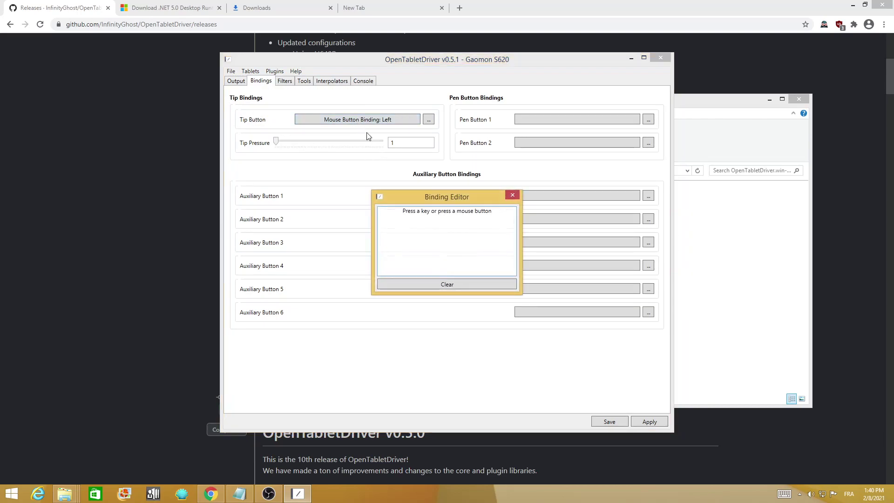
click(425, 283)
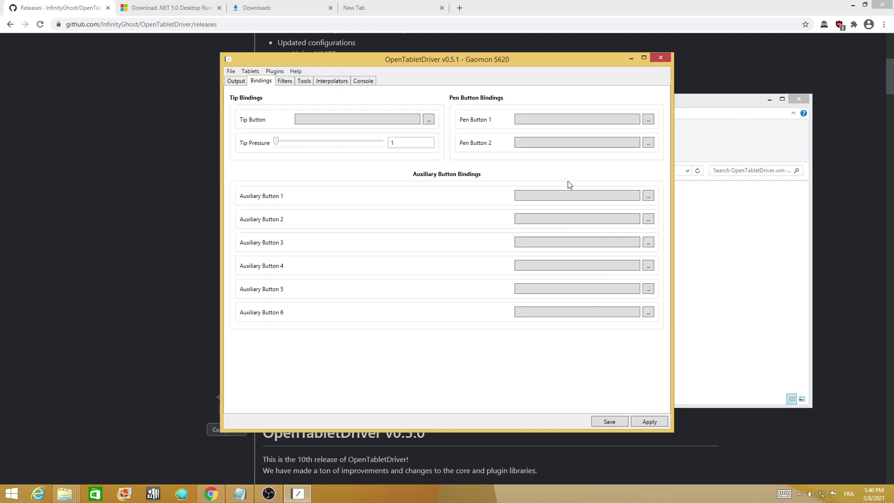
click(556, 202)
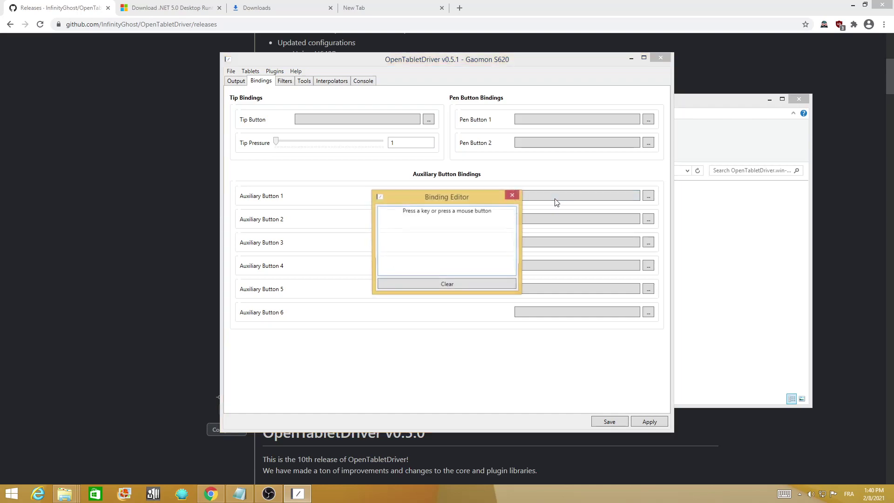
Bind Auxiliary Button 1 to the H key and apply the binding
click(512, 195)
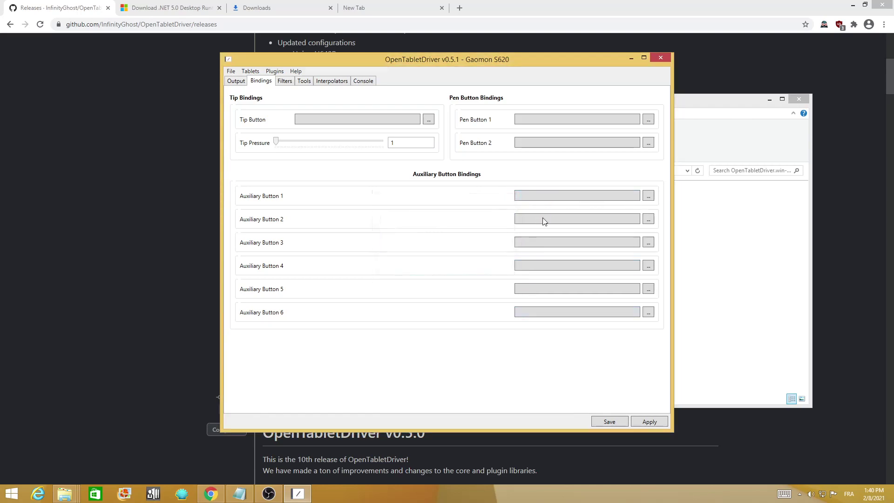
click(577, 197)
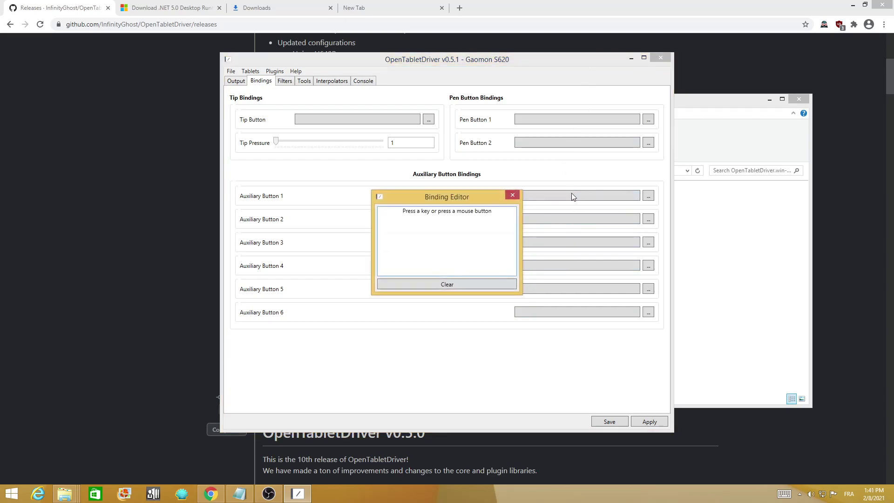
key(h)
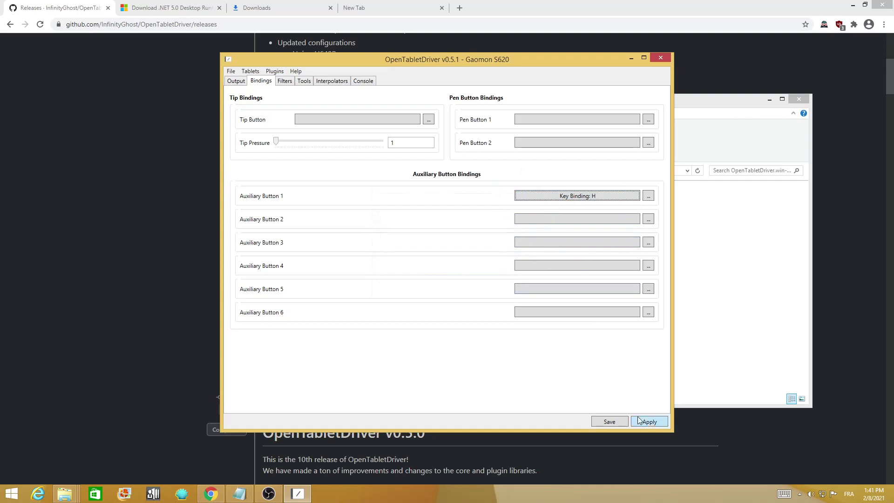
click(622, 423)
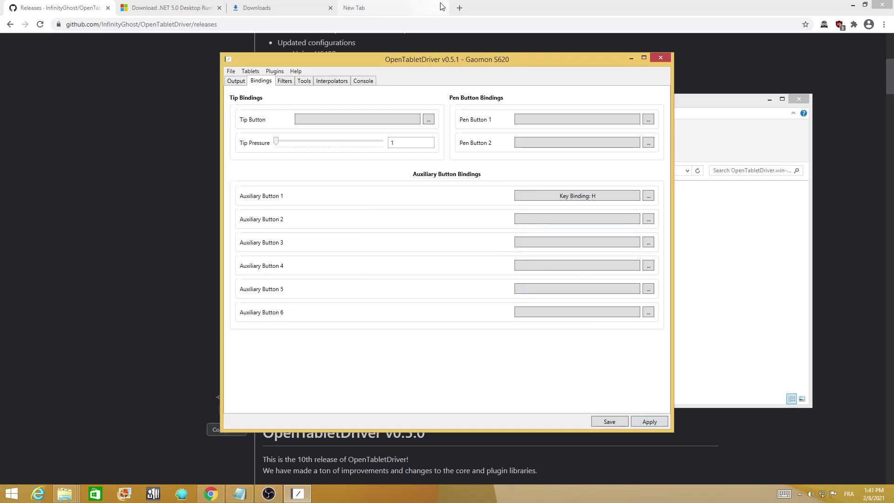
In Chrome, test typing 'ohhhhhhhhhhhhh' in the empty tab, then close it to reach Downloads
click(391, 7)
text(o)
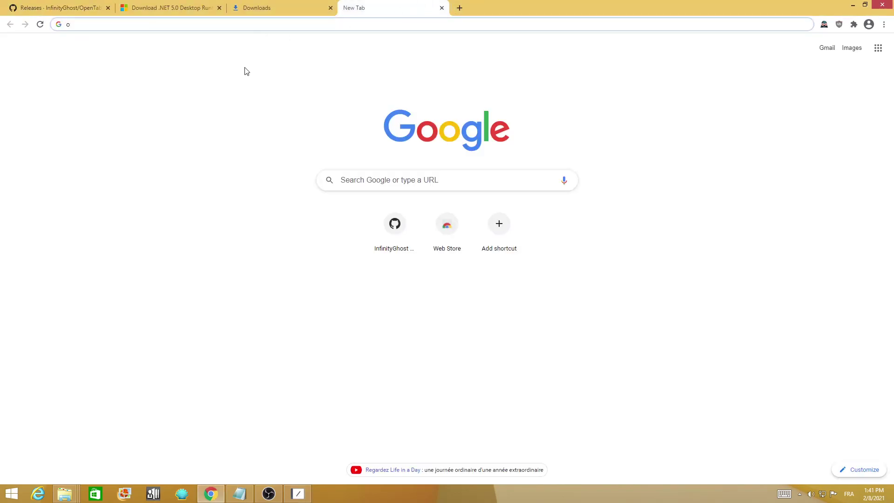
text(hhhhhhhhhhhhh)
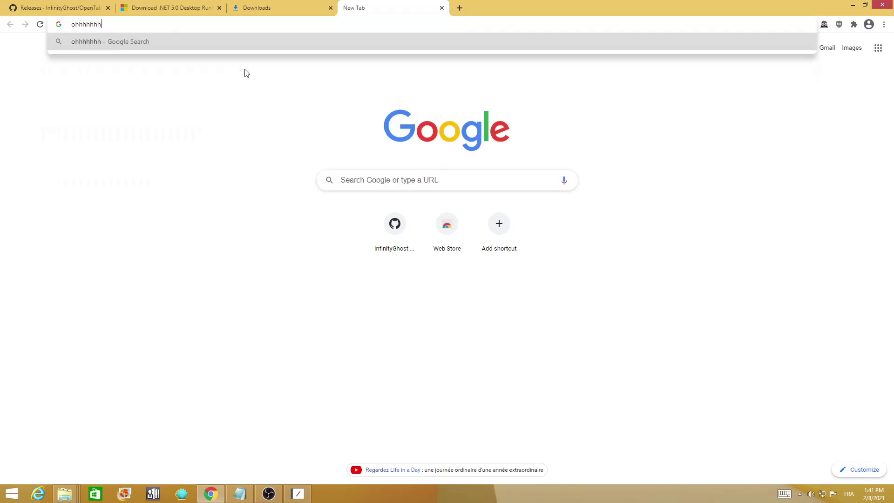
click(443, 8)
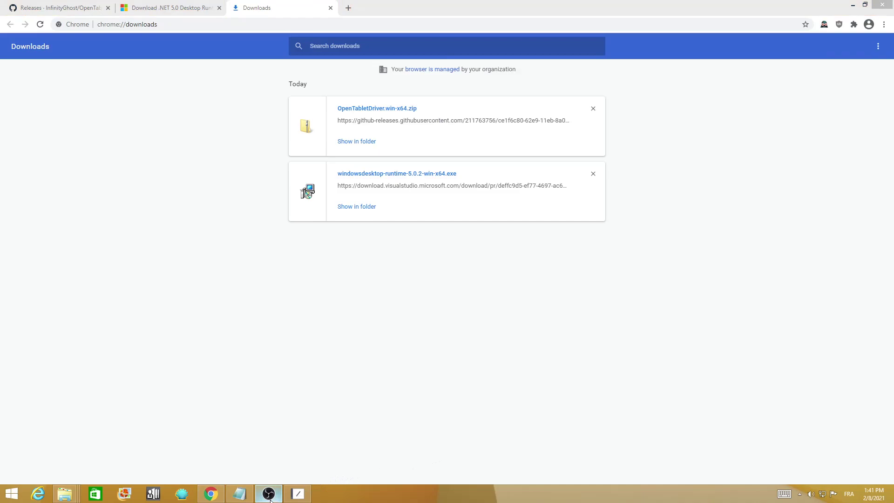
Open Auxiliary Button 1's advanced binding editor and keep the type as Key Binding
click(296, 494)
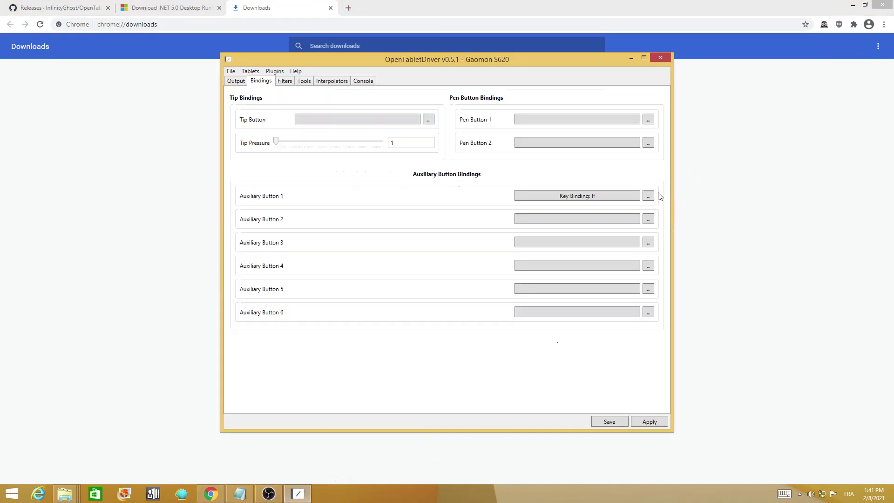
click(649, 196)
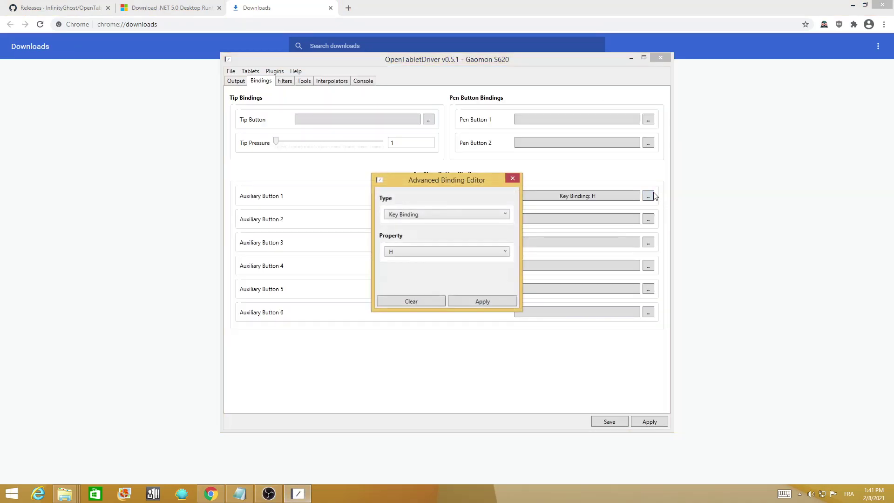
click(415, 216)
click(410, 225)
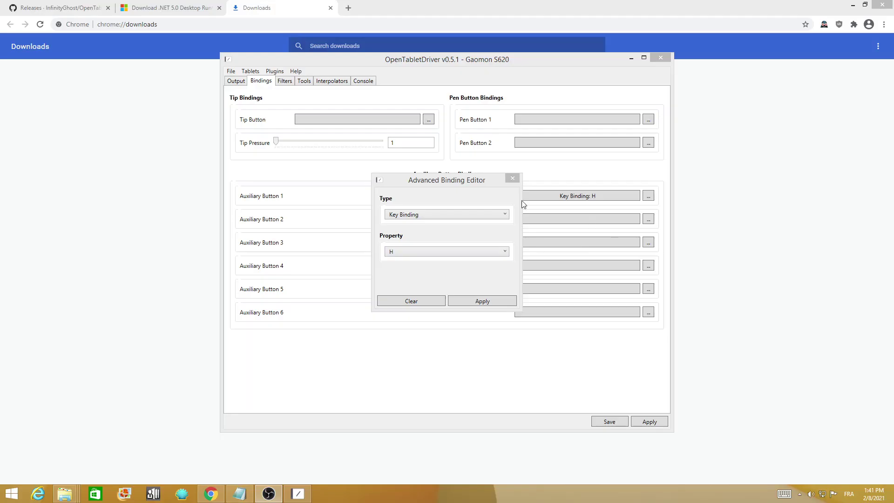
click(462, 215)
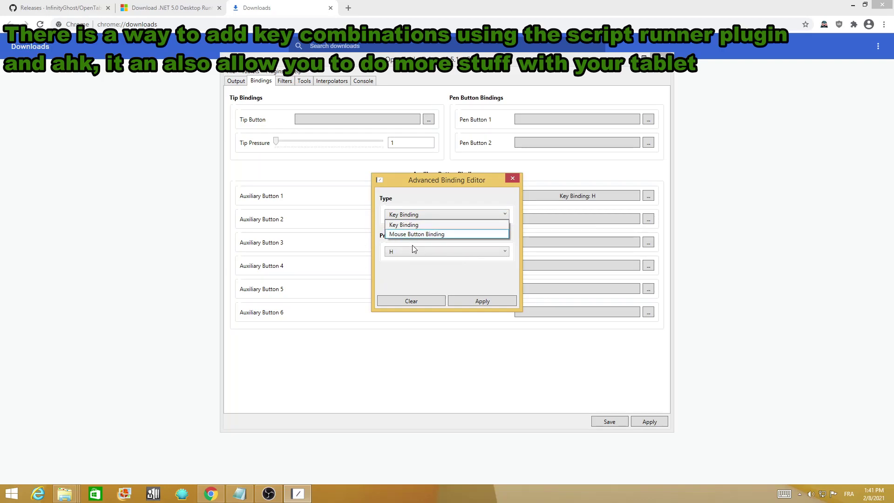
click(436, 256)
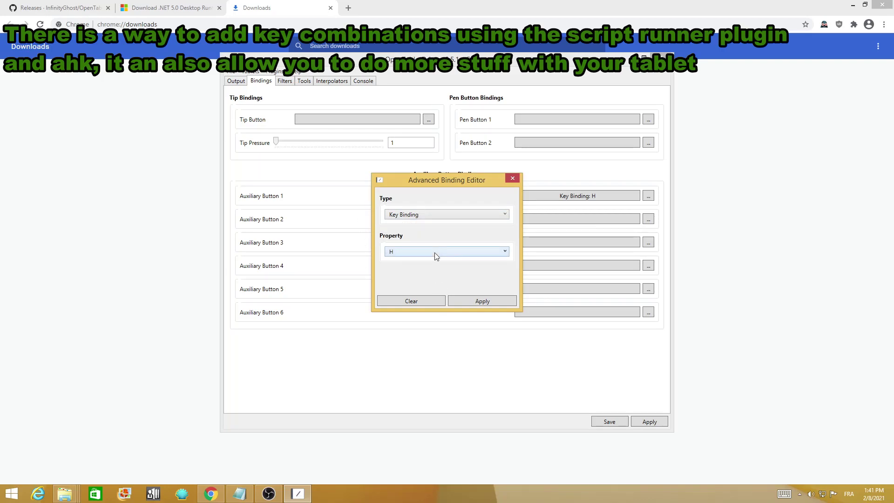
Browse the key list, leave H selected, and close the binding editor
click(437, 256)
scroll(431, 316, down, 3)
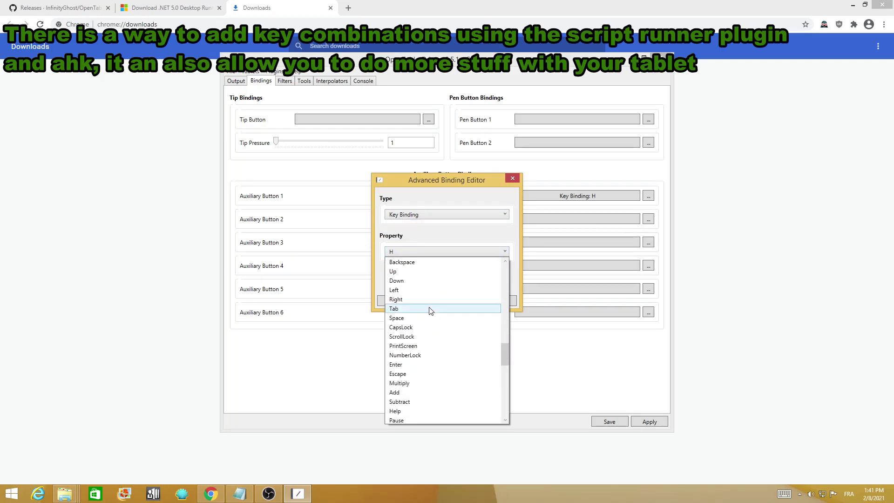
scroll(430, 310, up, 5)
scroll(431, 310, down, 9)
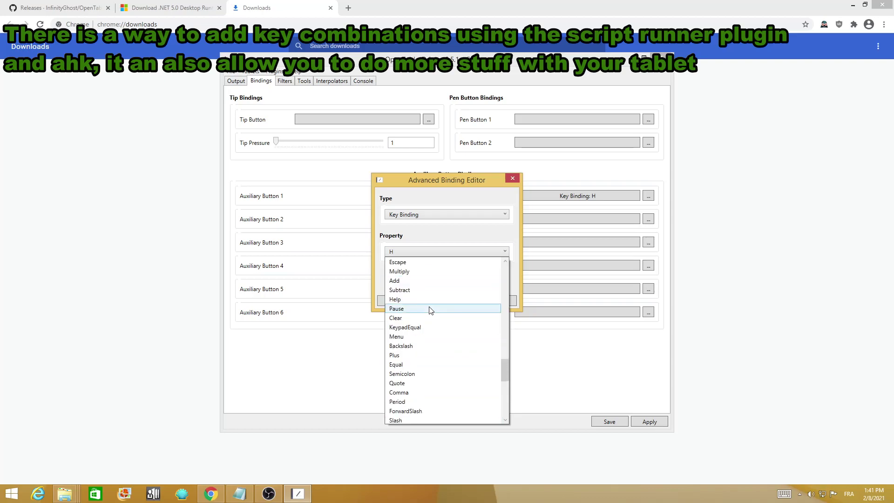
scroll(430, 311, down, 6)
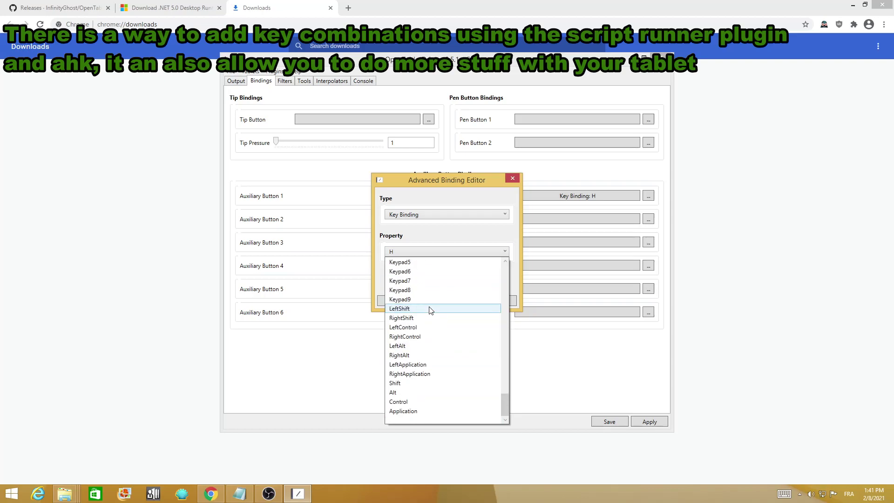
scroll(431, 310, up, 12)
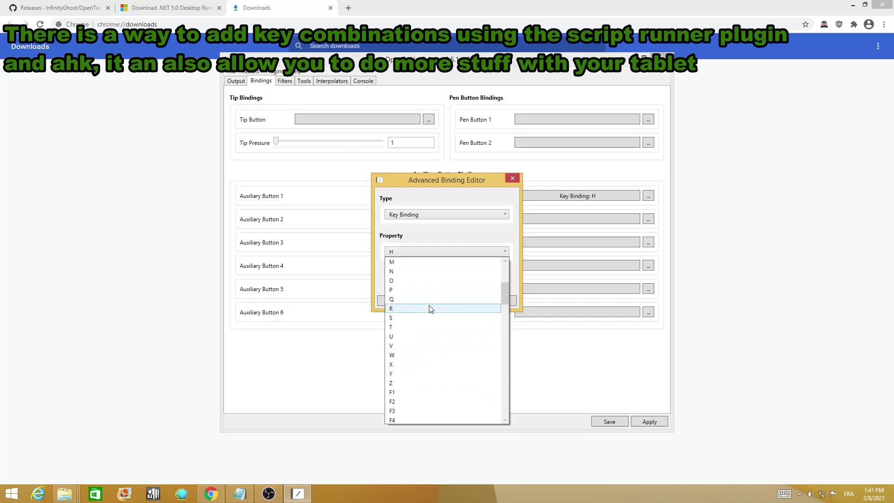
click(460, 195)
click(513, 179)
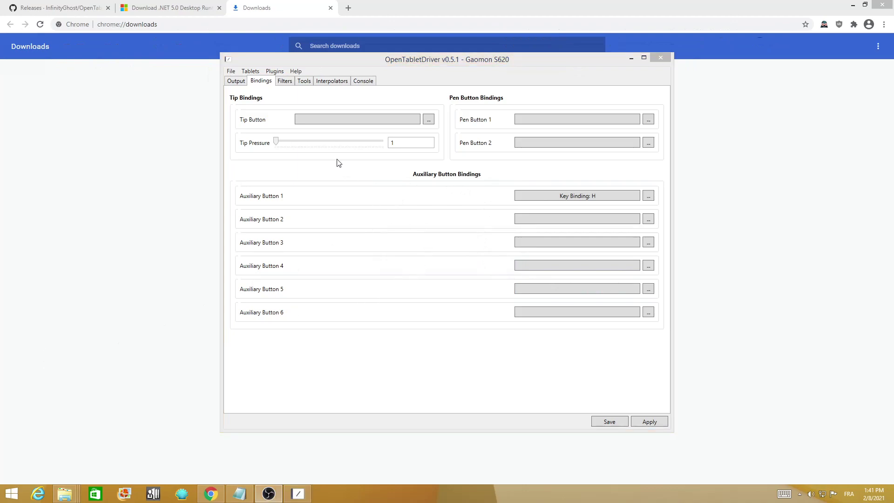
Compare the Filters and Interpolators tabs, then open the Plugin Manager from Filters
click(290, 85)
click(321, 82)
click(291, 83)
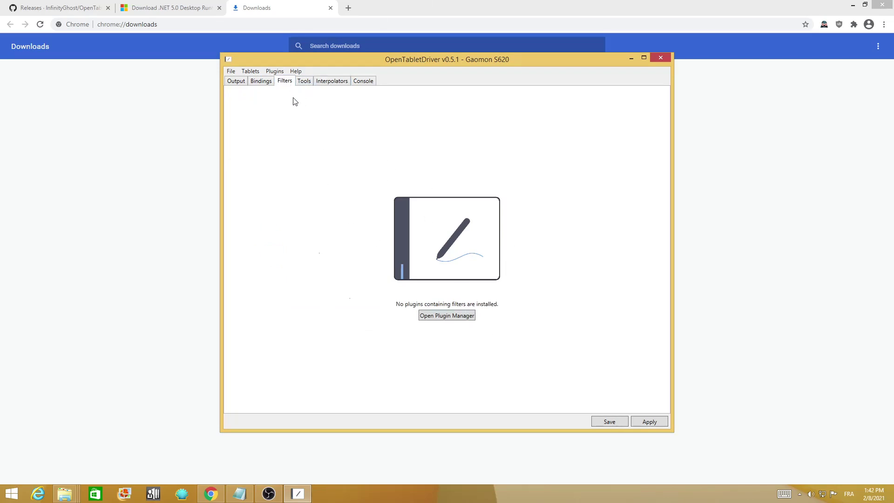
click(322, 83)
click(283, 81)
click(445, 316)
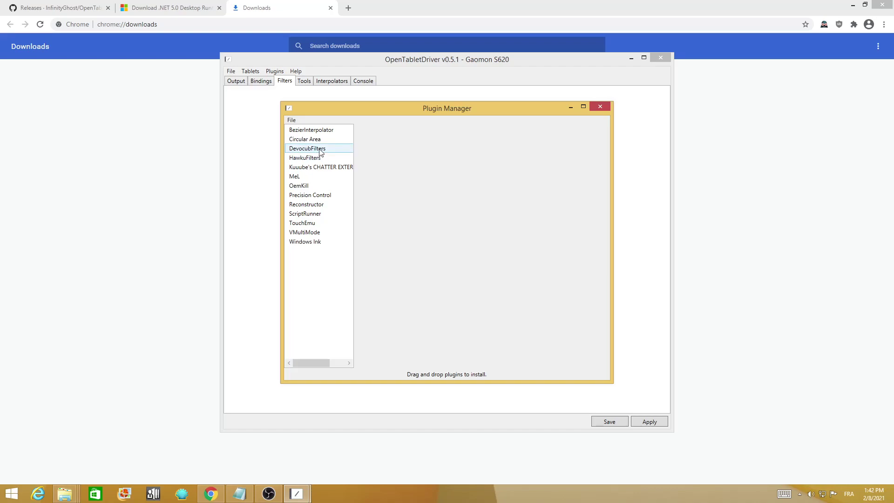
Review DevocubFilters, CHATTER EXTERMINATOR and Reconstructor details, then install Reconstructor
click(321, 152)
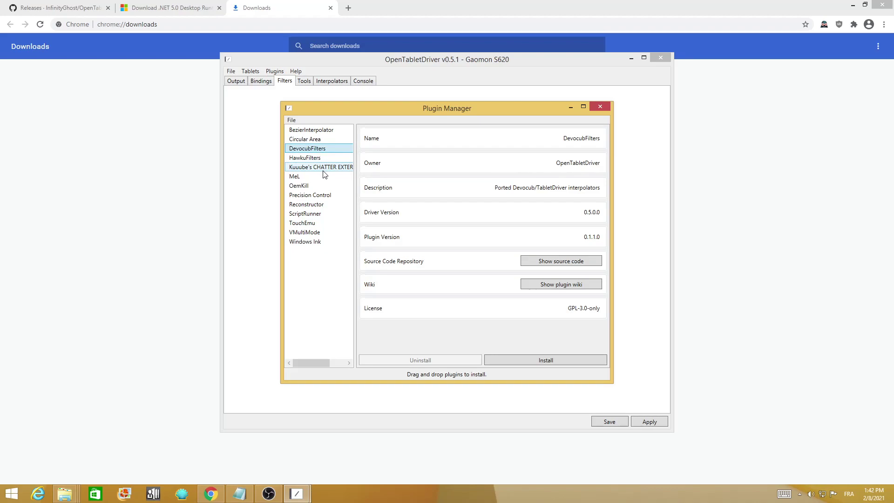
click(323, 171)
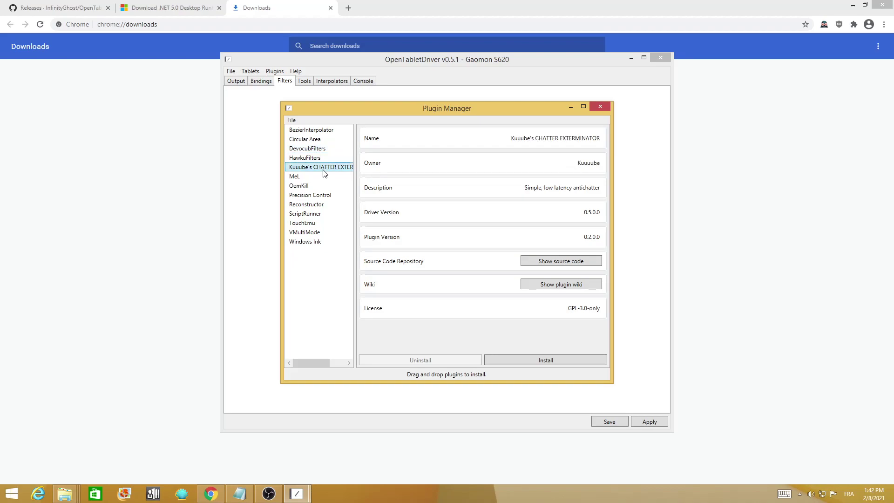
click(303, 152)
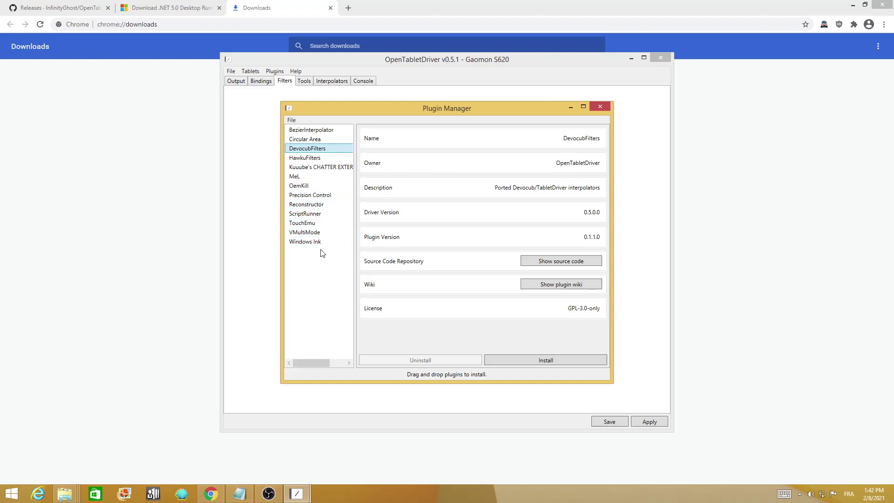
click(318, 206)
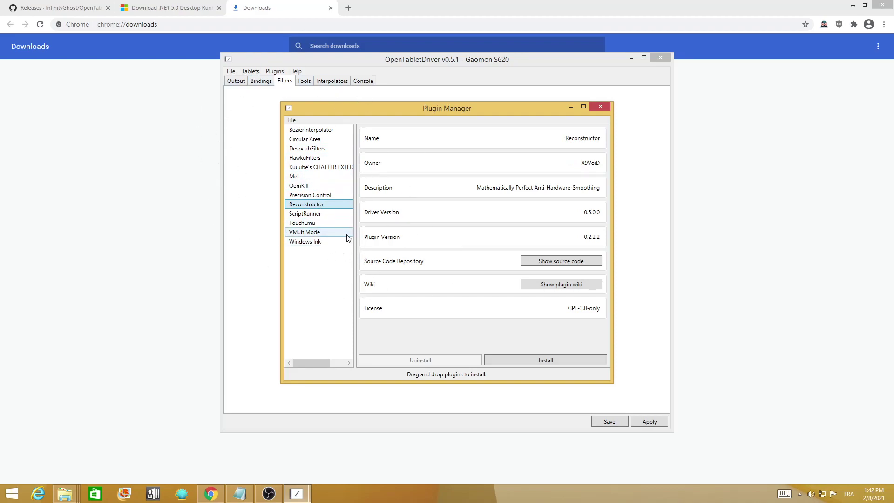
click(530, 362)
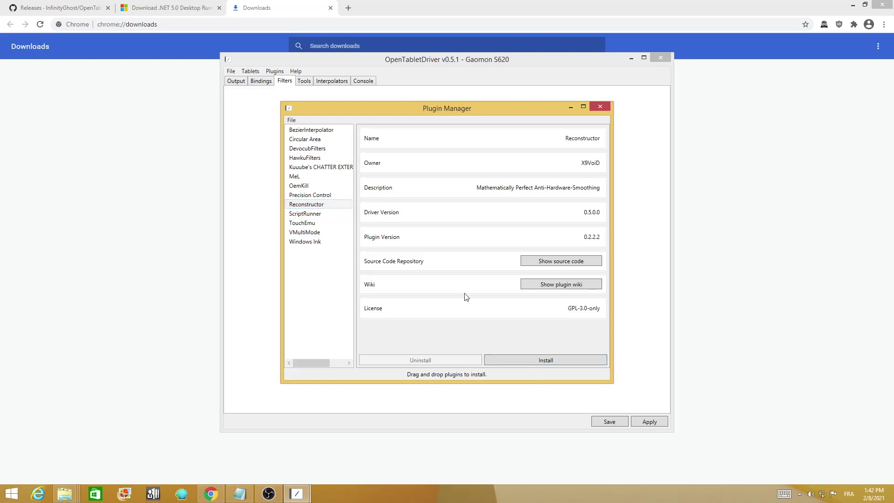
Install DevocubFilters and Kuuube's CHATTER EXTERMINATOR, then close the Plugin Manager
click(314, 159)
click(322, 150)
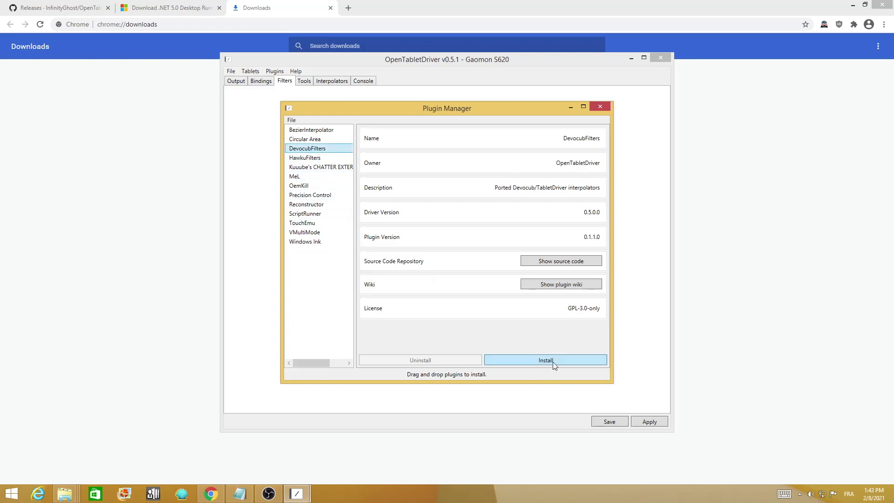
click(543, 361)
click(322, 169)
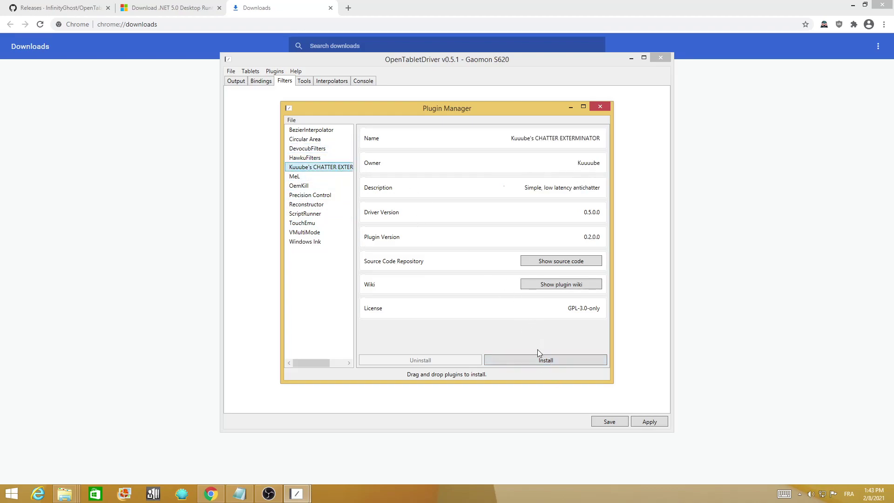
click(545, 361)
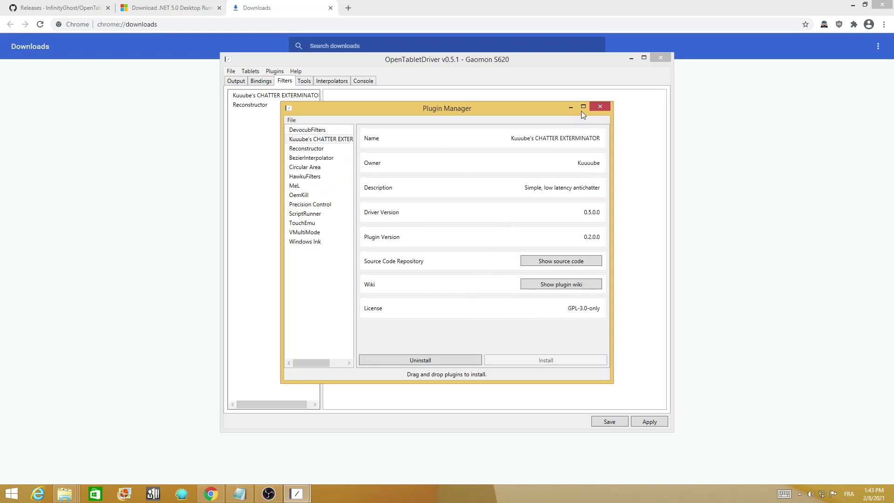
click(600, 107)
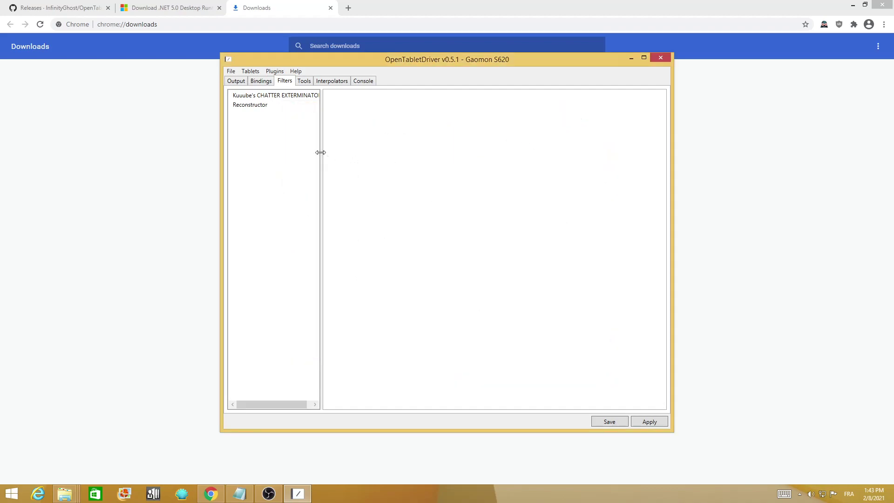
Select the Reconstructor filter, keep it enabled, and inspect its EMA Weight of 0.5
click(282, 105)
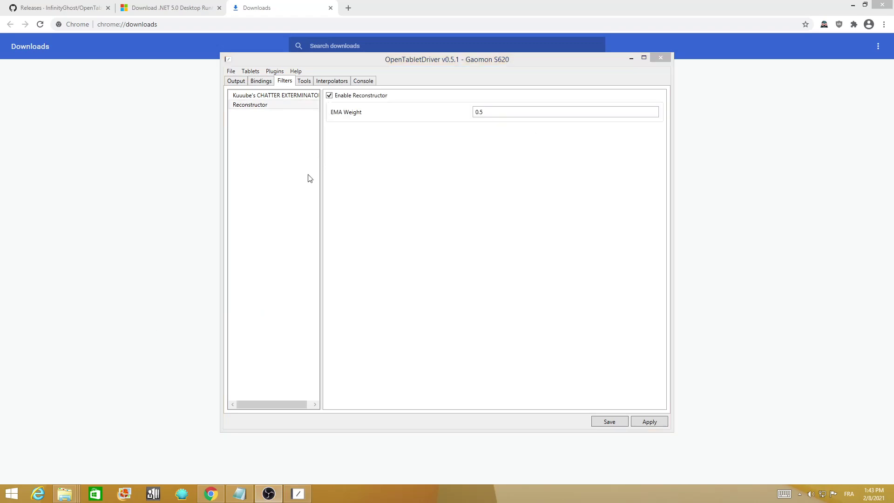
click(289, 108)
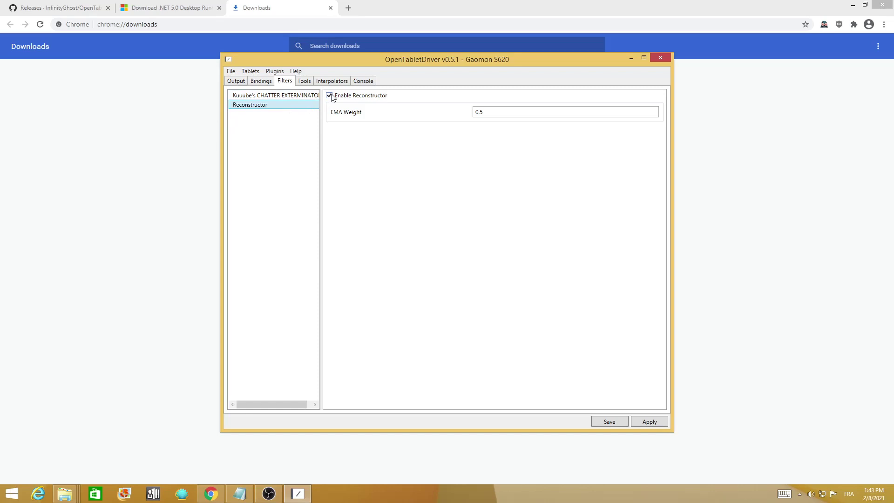
click(501, 112)
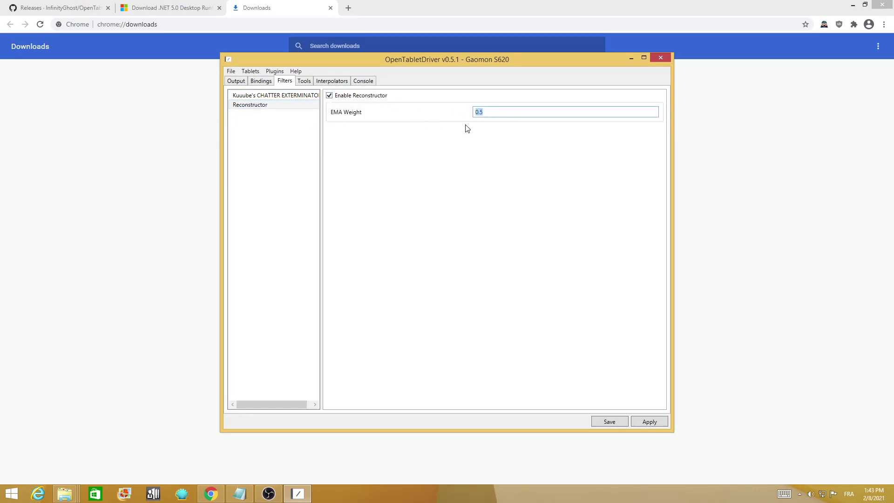
mouse_move(483, 120)
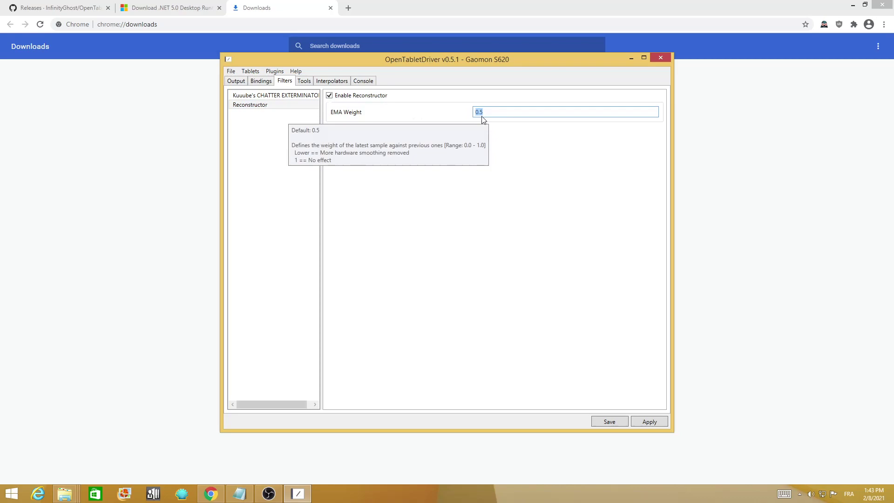
click(159, 360)
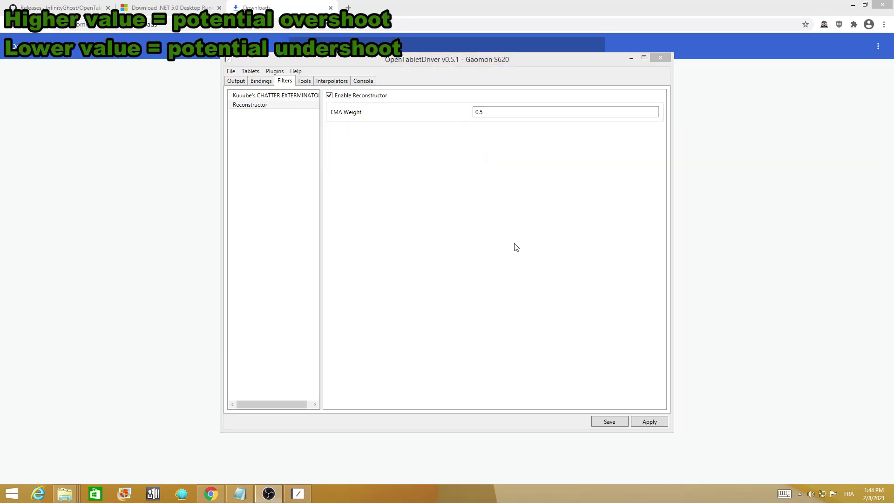
click(496, 113)
click(496, 113)
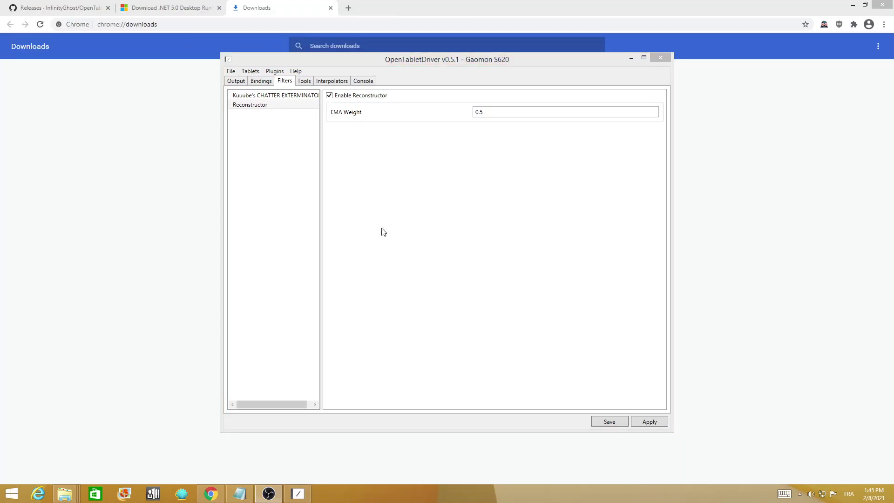
Enable Kuuube's CHATTER EXTERMINATOR filter and try strength values 3, 4 and 5
click(316, 96)
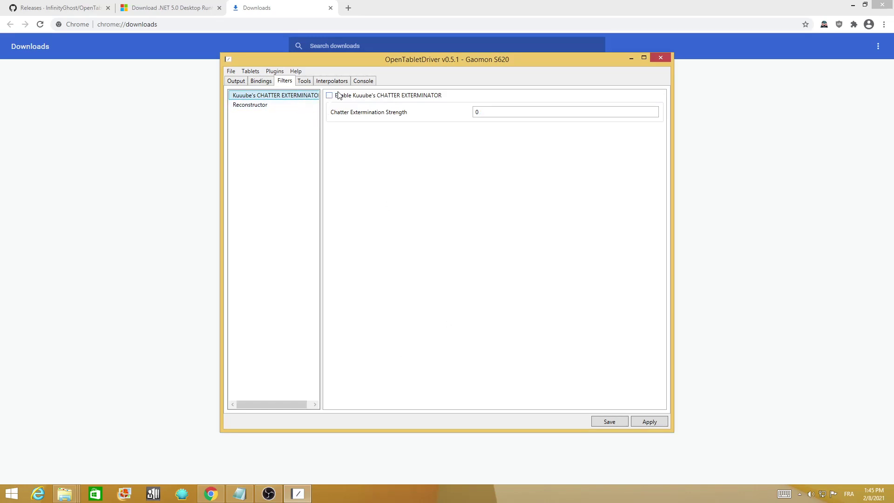
click(330, 96)
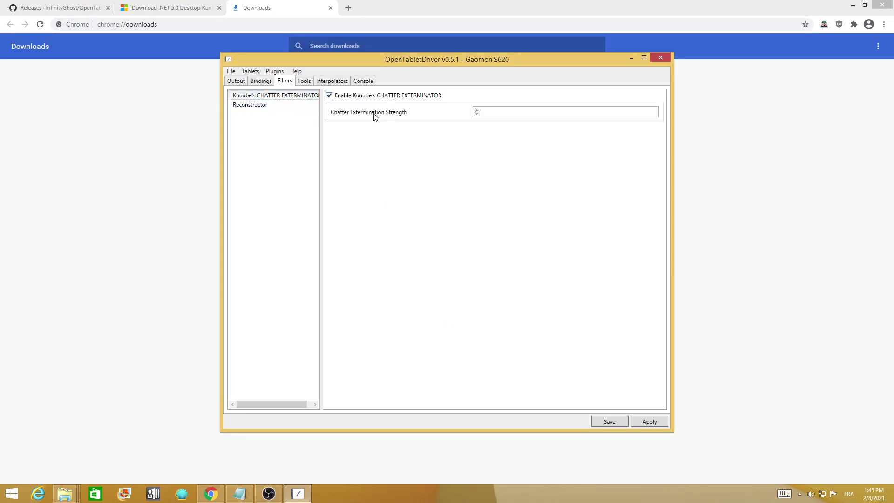
click(476, 113)
double_click(475, 113)
text(3)
key(BackSpace)
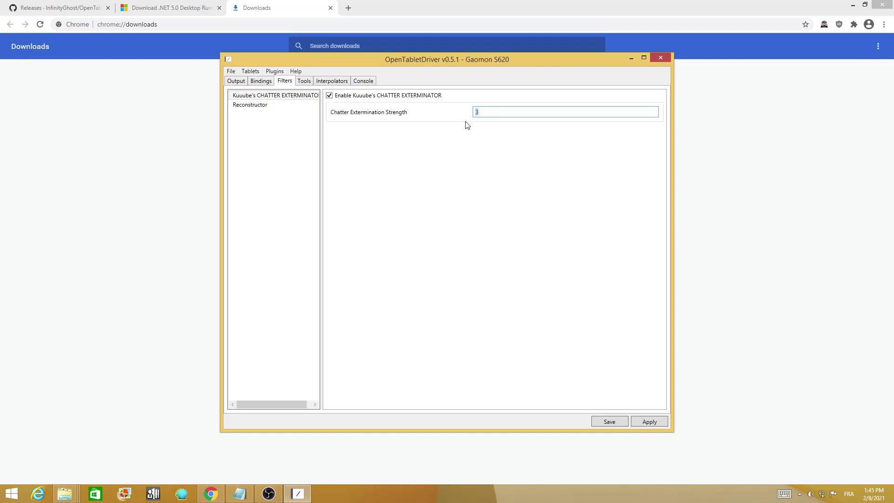
text(4)
key(BackSpace)
text(5)
Set the Chatter Extermination Strength to 3, save, and disable the filter
double_click(484, 110)
text(3)
click(607, 420)
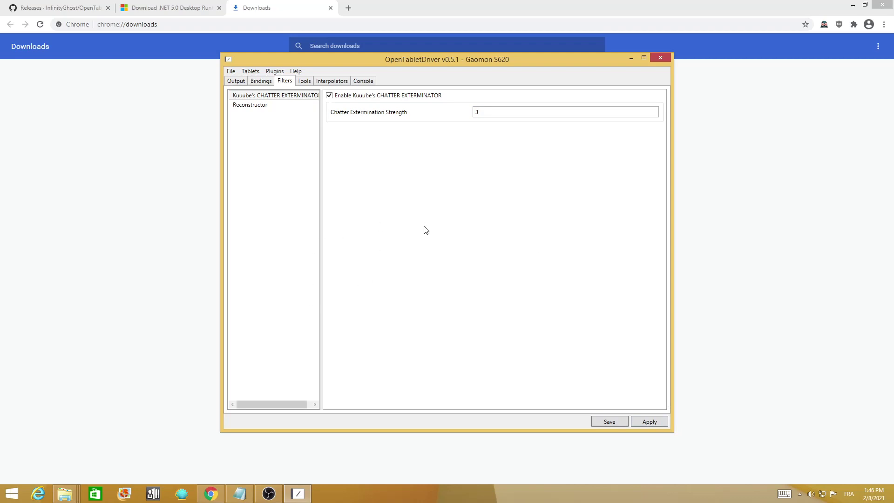
click(329, 95)
Try the CHATTER EXTERMINATOR interpolator at strength 3, disable it, then select TabletDriver AntiChatter Filter
click(319, 82)
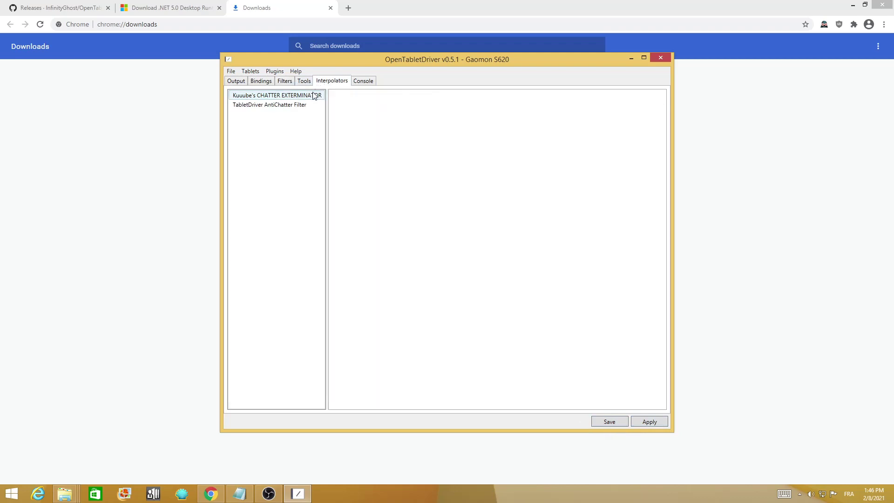
click(313, 94)
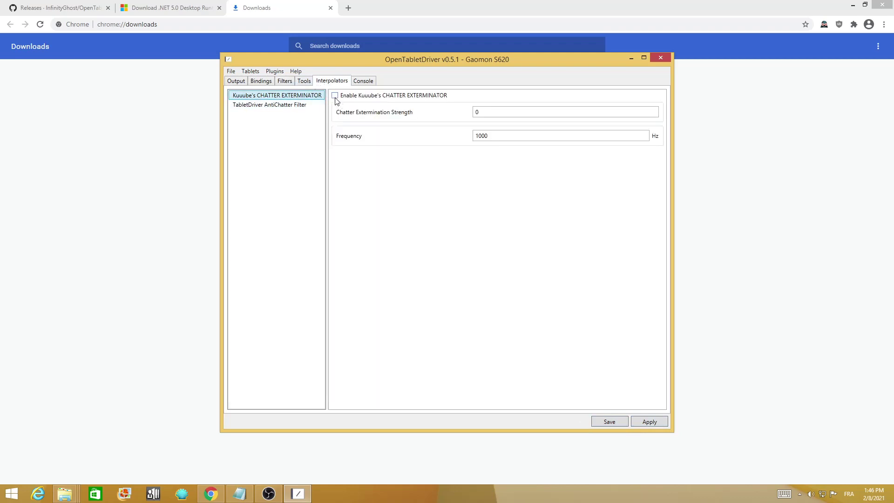
click(335, 96)
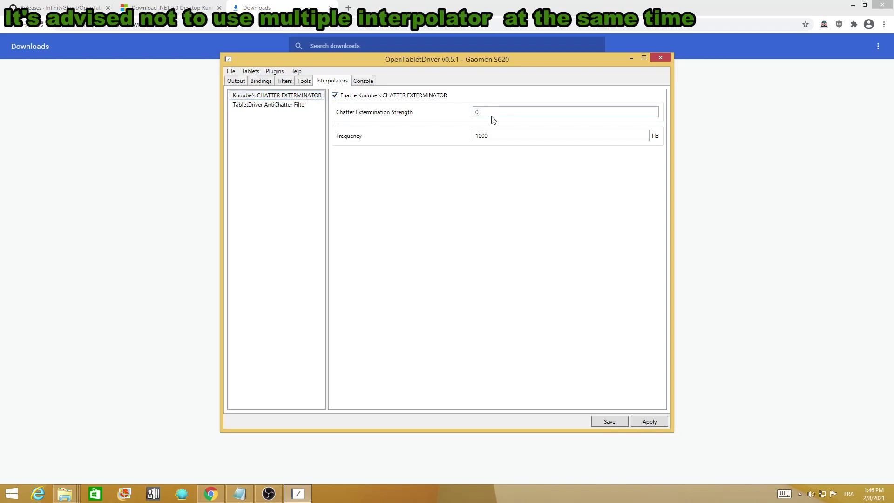
drag(493, 111, 463, 112)
text(3)
drag(515, 136, 316, 138)
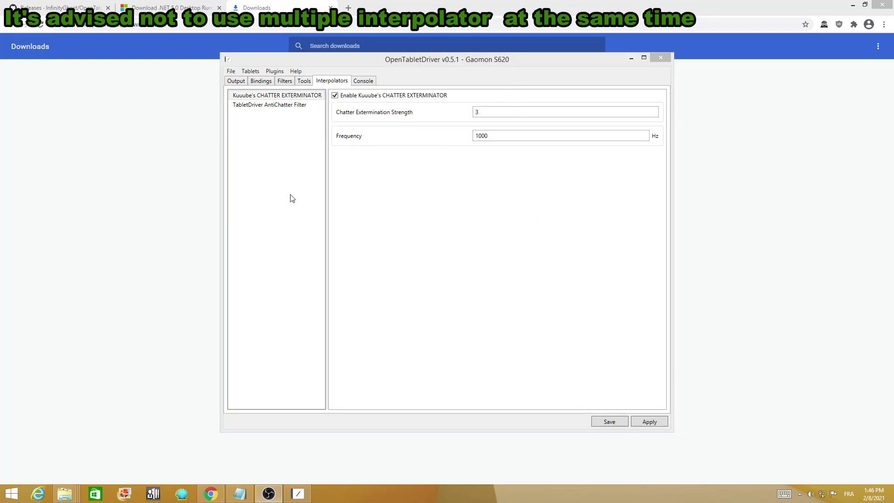
click(336, 96)
click(306, 106)
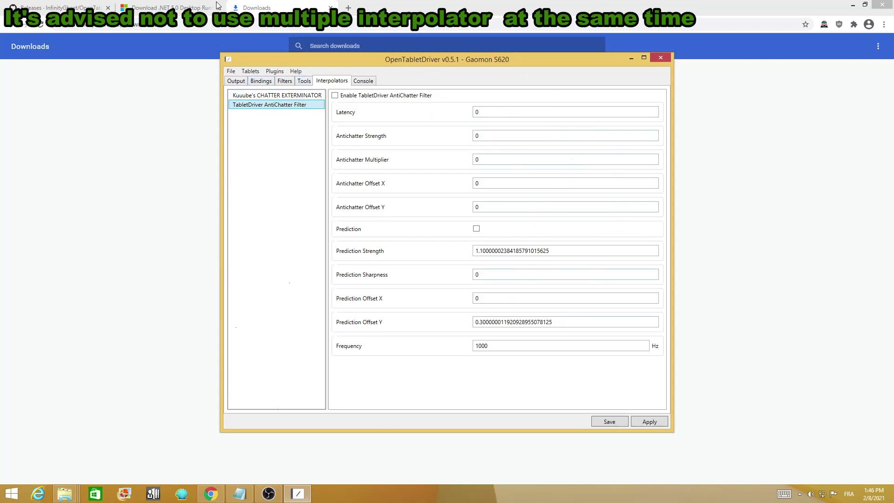
click(281, 72)
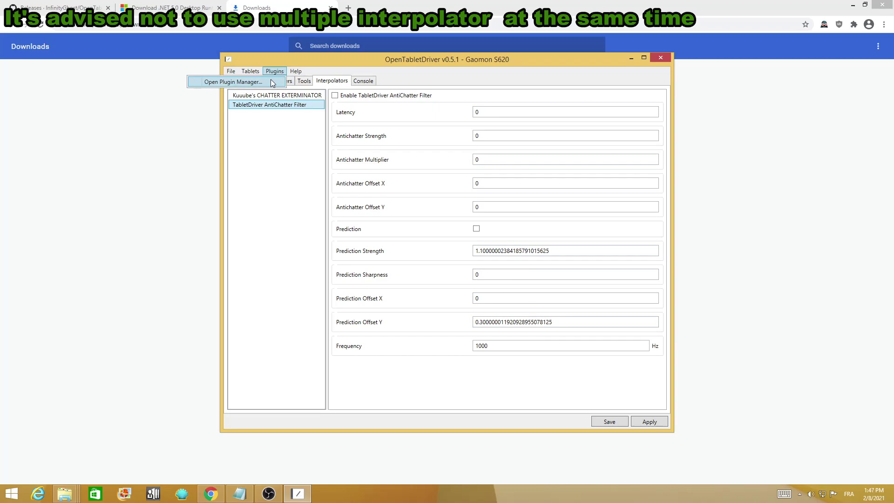
click(273, 82)
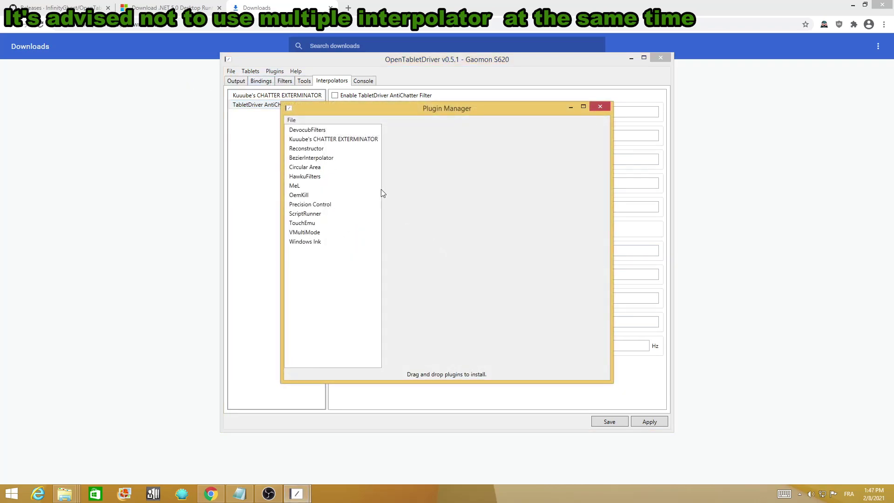
click(322, 130)
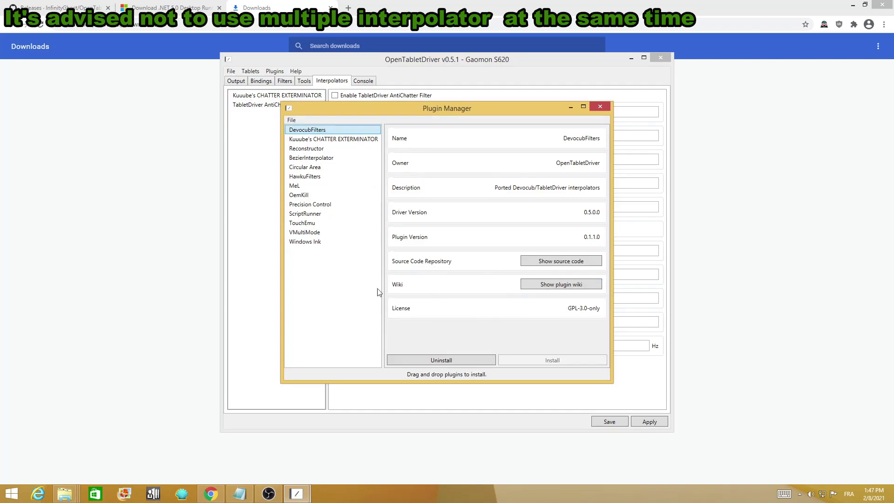
click(533, 289)
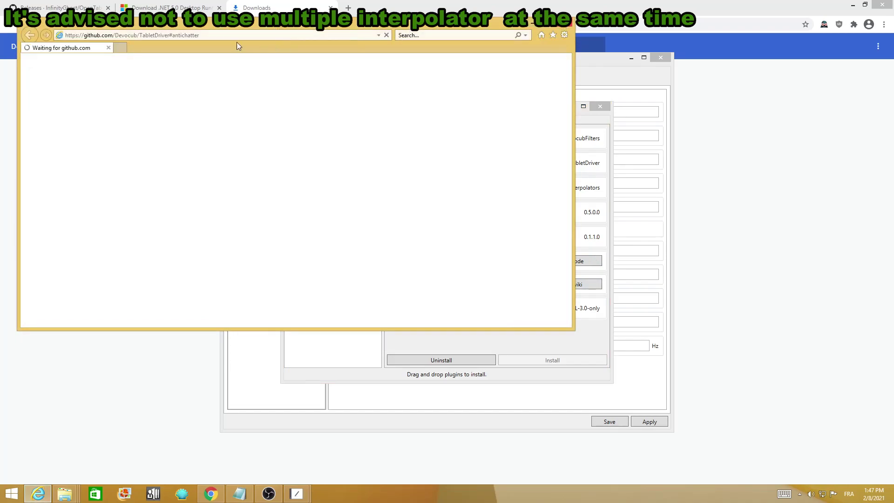
click(208, 37)
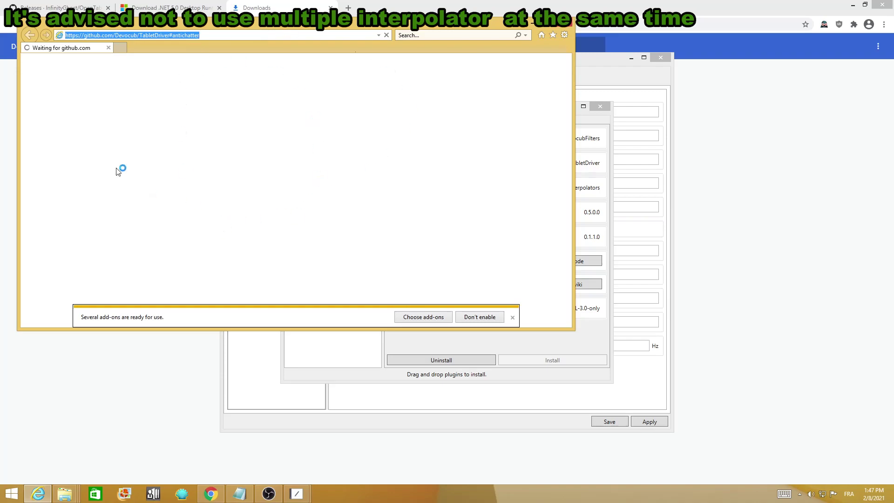
click(558, 26)
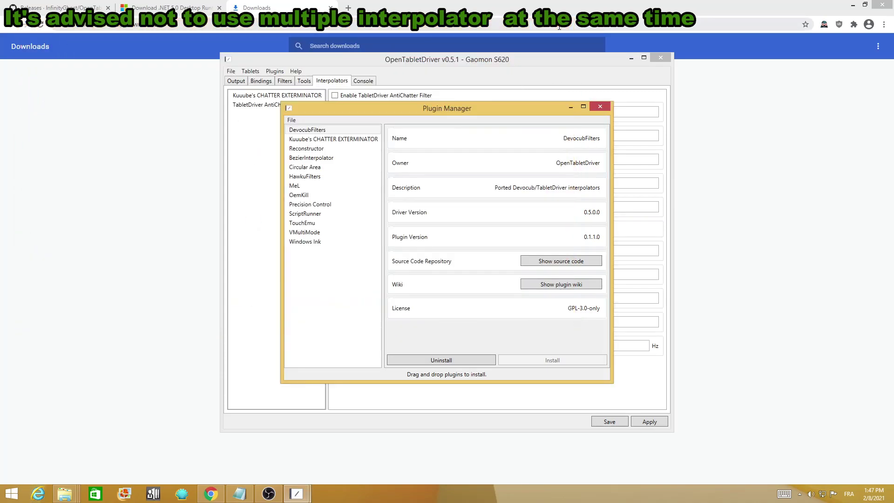
click(600, 108)
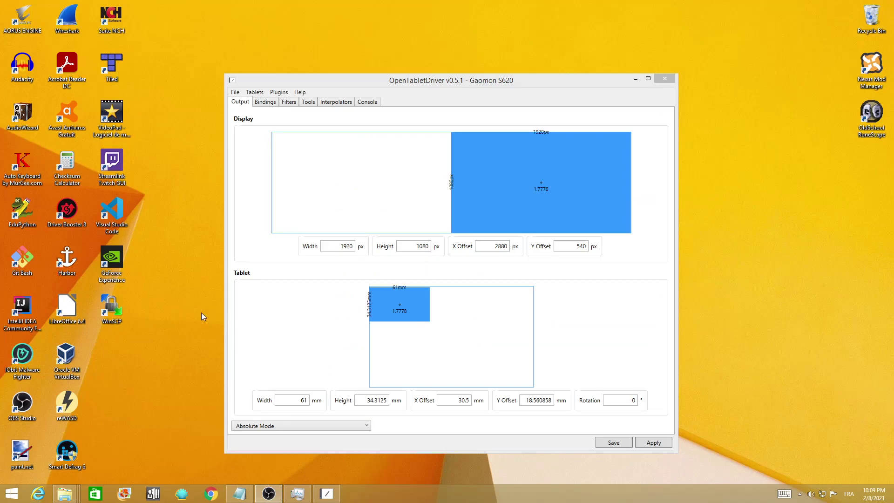
Search 'uac' and set User Account Control notifications to Never notify
mouse_move(892, 37)
click(873, 88)
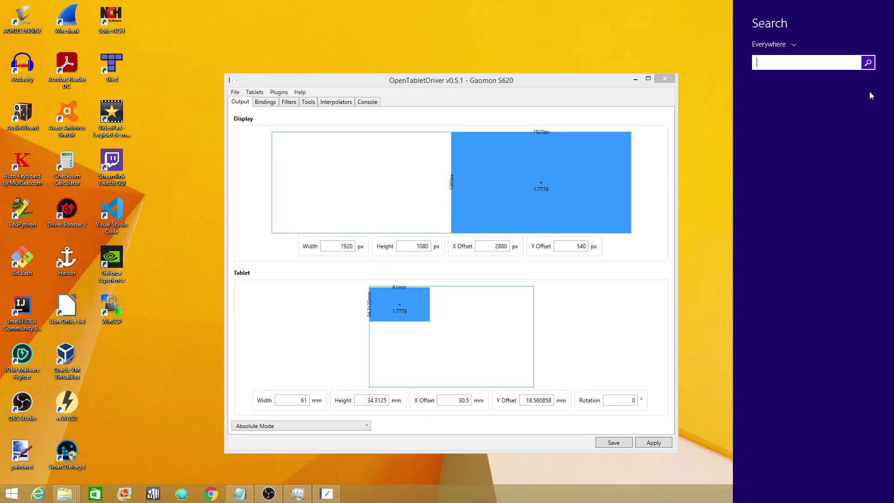
text(uac)
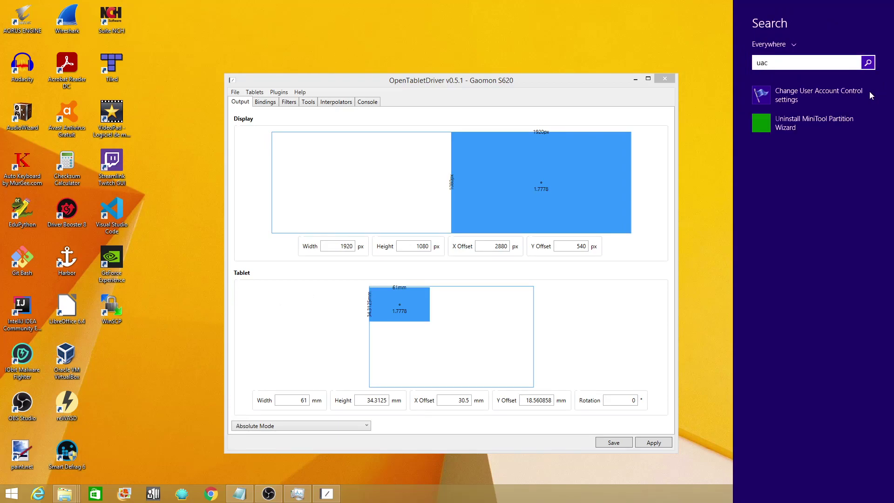
click(843, 89)
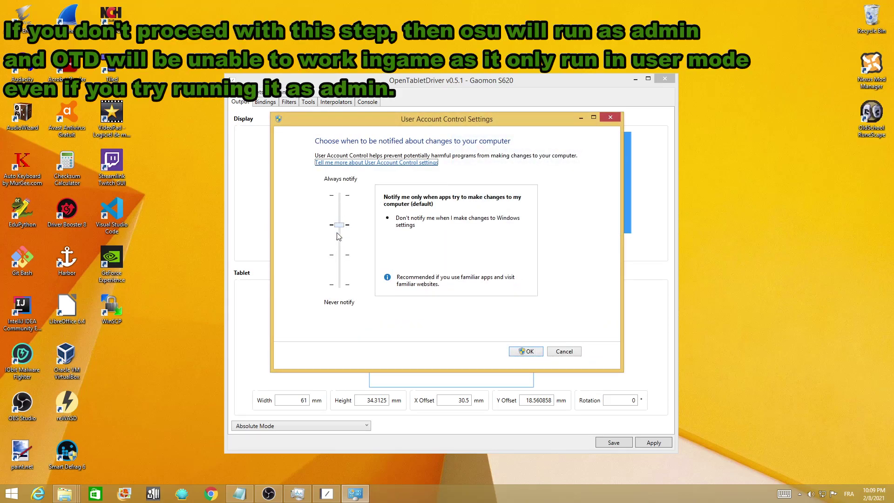
mouse_move(339, 225)
mouse_down()
mouse_move(333, 299)
mouse_move(339, 226)
mouse_up()
click(540, 351)
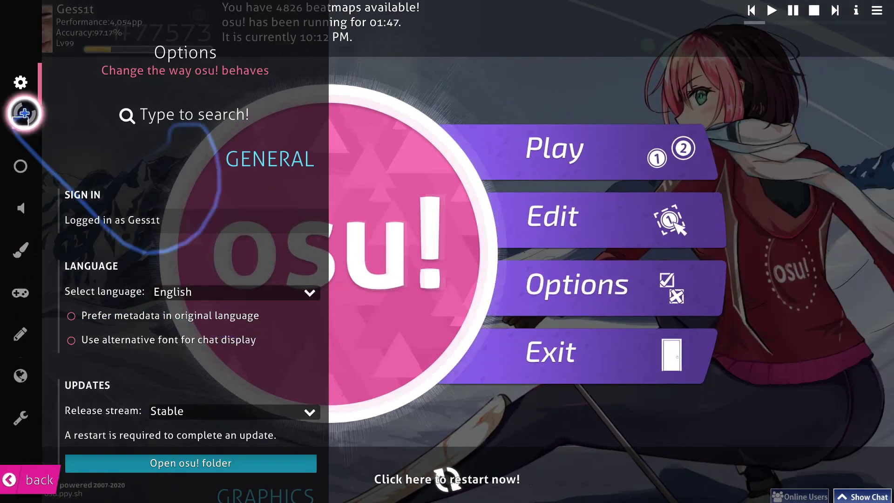
Filter osu!'s options with 'raw input' to show the mouse raw input setting
text(raw input)
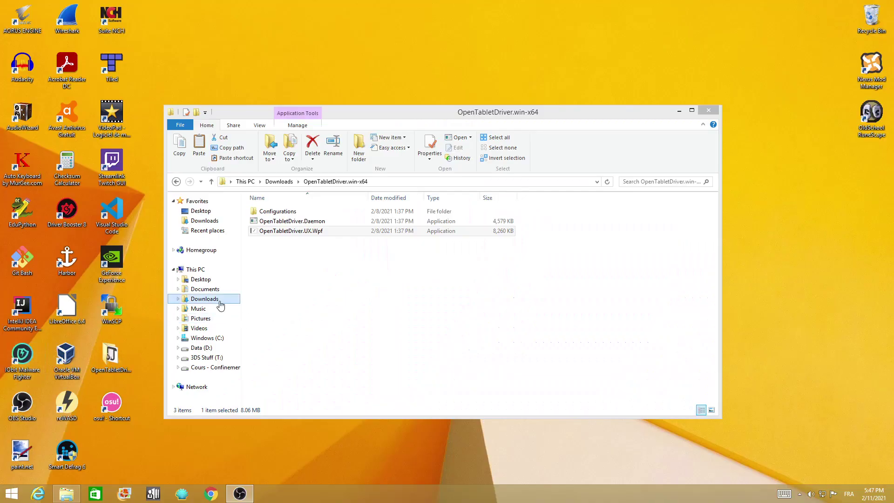
Create a shortcut to OpenTabletDriver.UX.Wpf in its folder
click(309, 231)
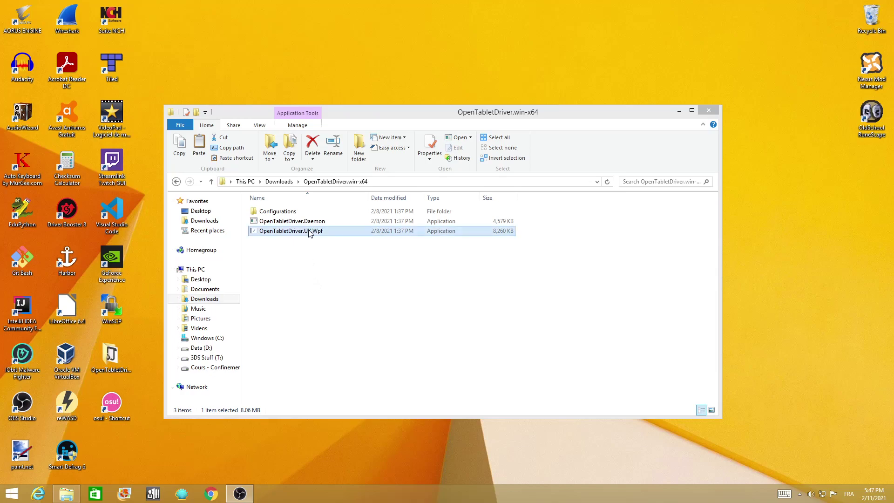
right_click(310, 232)
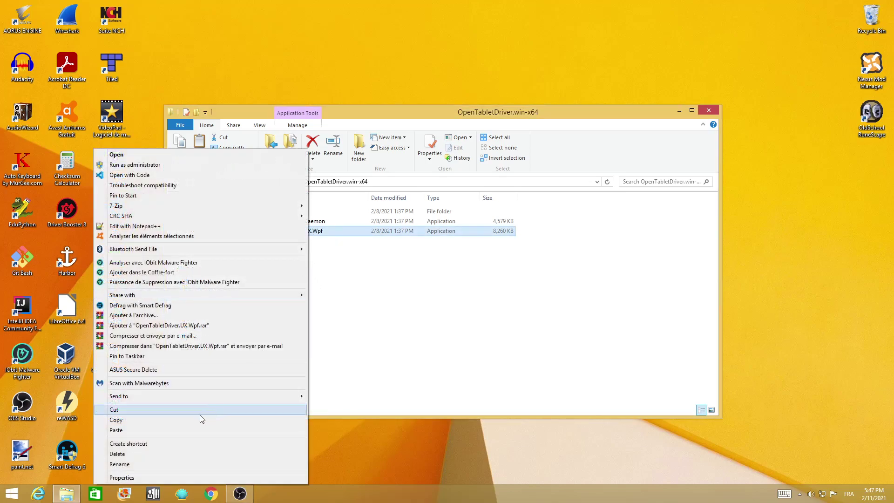
click(156, 444)
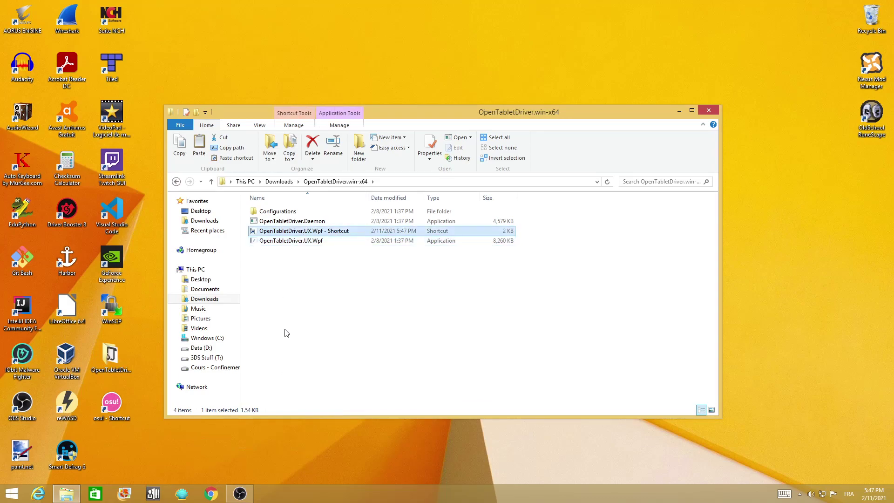
Open the Windows Startup folder with shell:startup from the Run prompt
key(super+r)
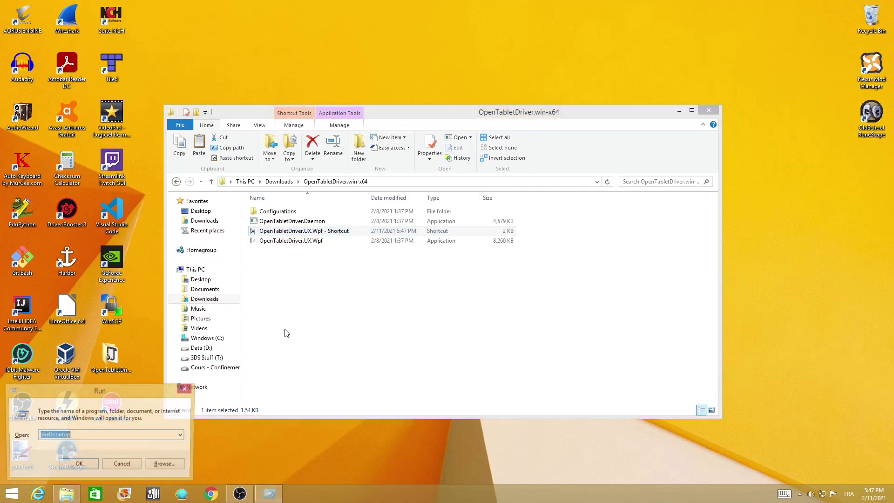
text(shell:st)
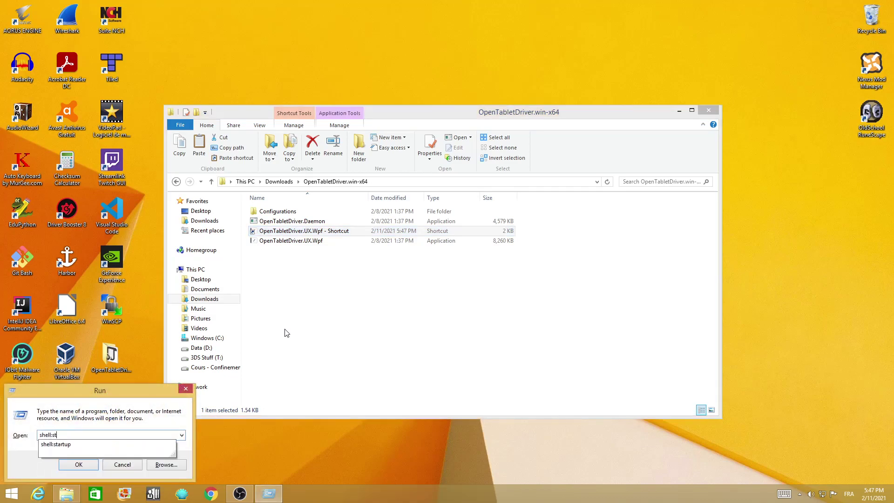
text(artup)
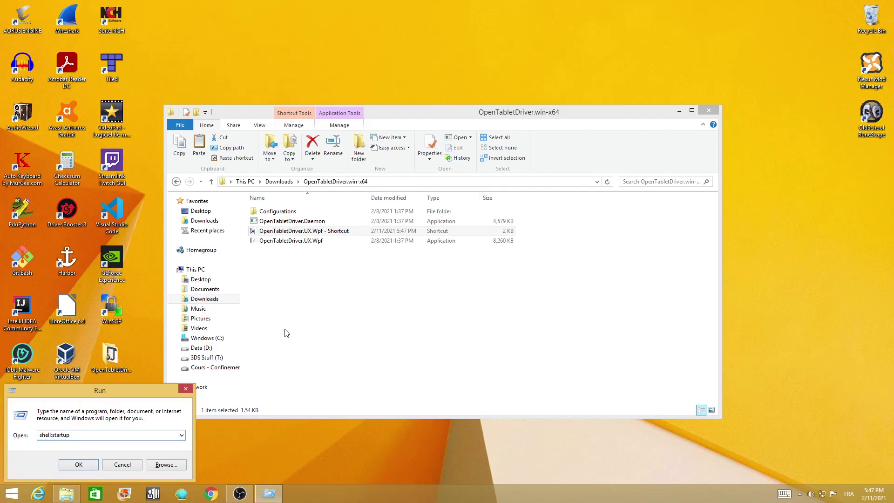
key(Return)
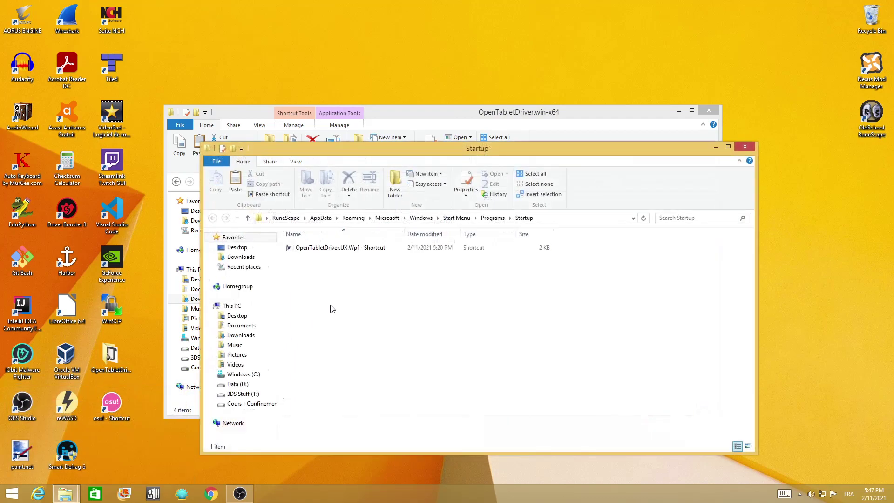
Paste the OpenTabletDriver.UX.Wpf shortcut into Startup, replacing the old one, and set Run to Minimized
key(ctrl+v)
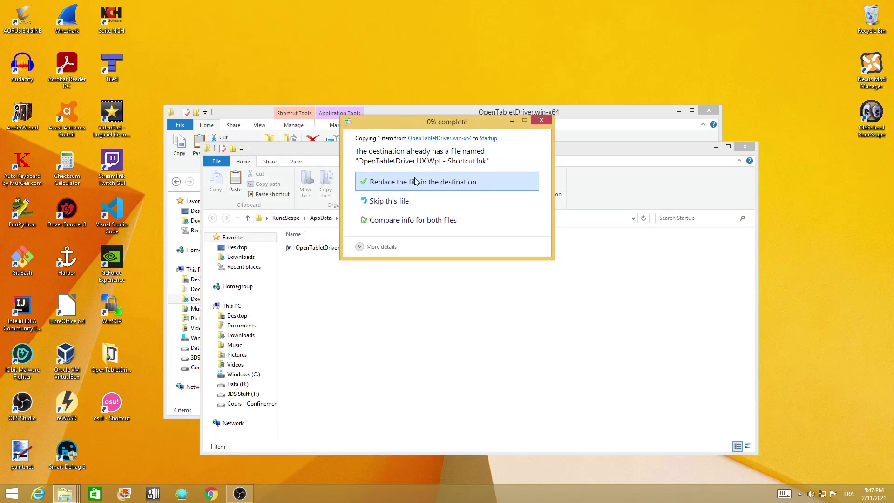
click(417, 182)
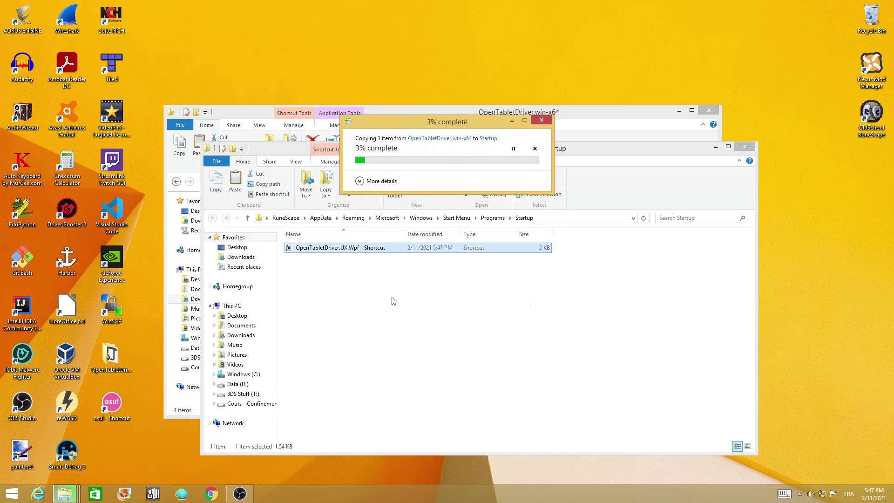
right_click(328, 249)
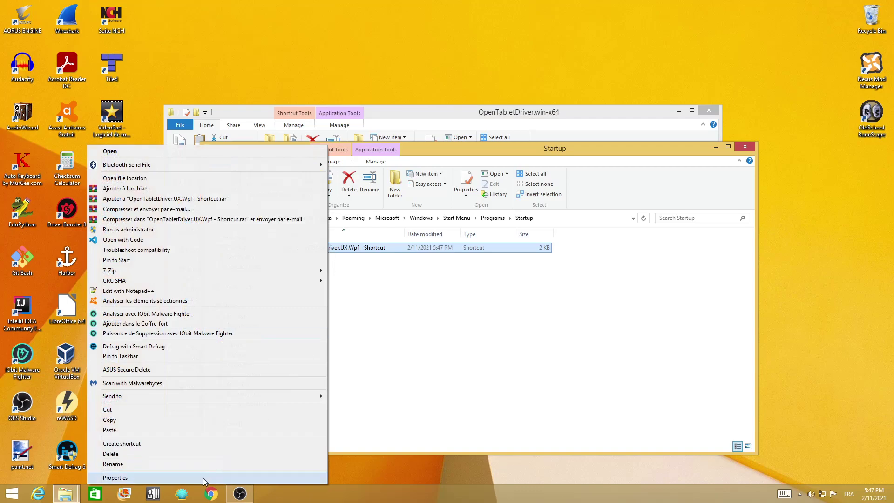
click(204, 478)
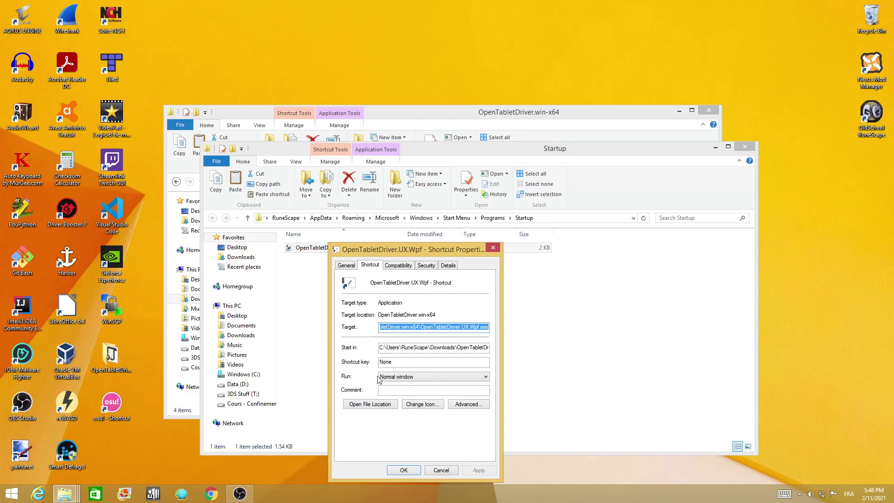
click(408, 377)
click(402, 389)
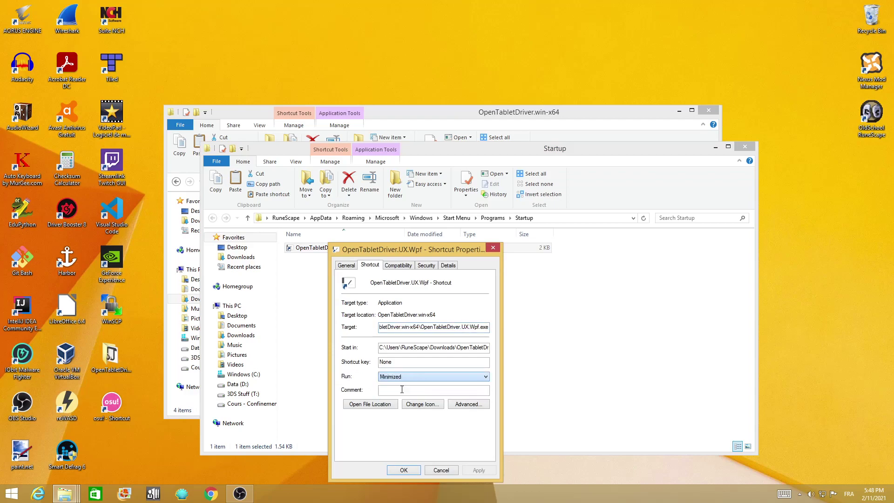
click(398, 470)
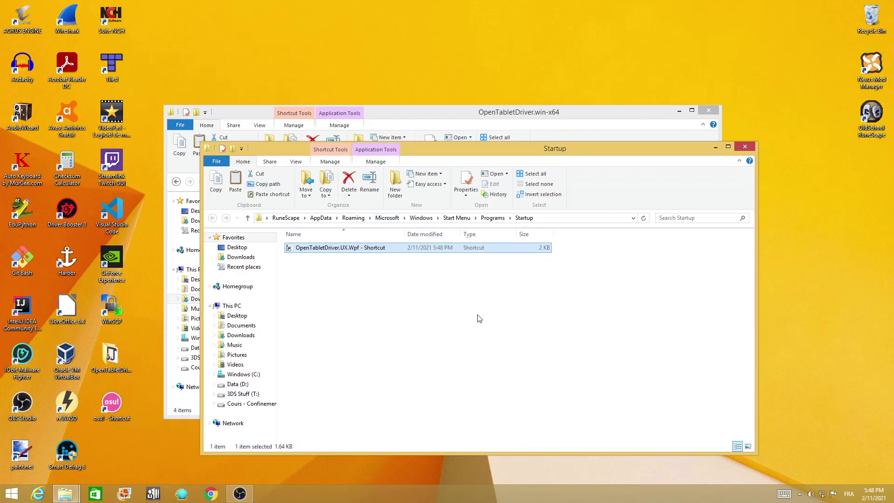
click(801, 495)
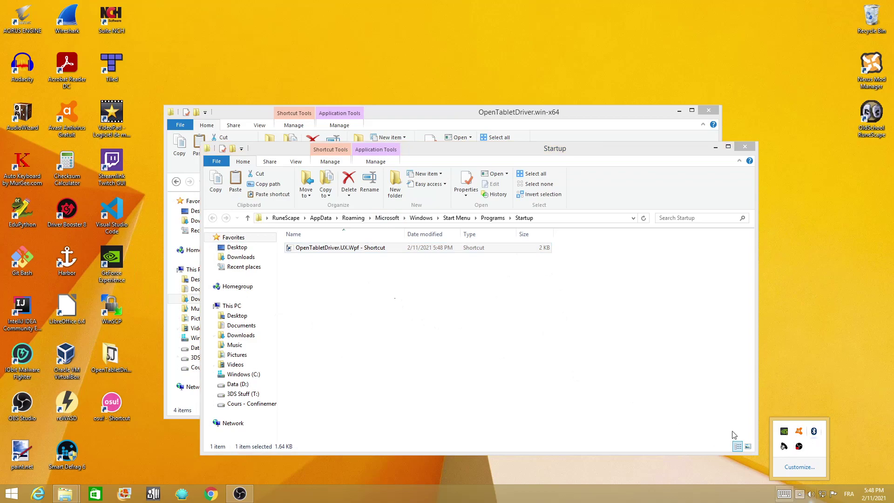
click(799, 494)
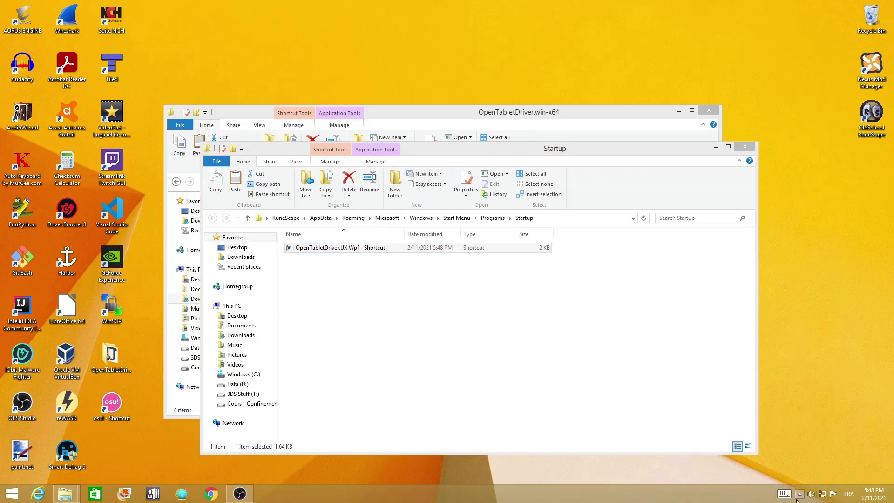